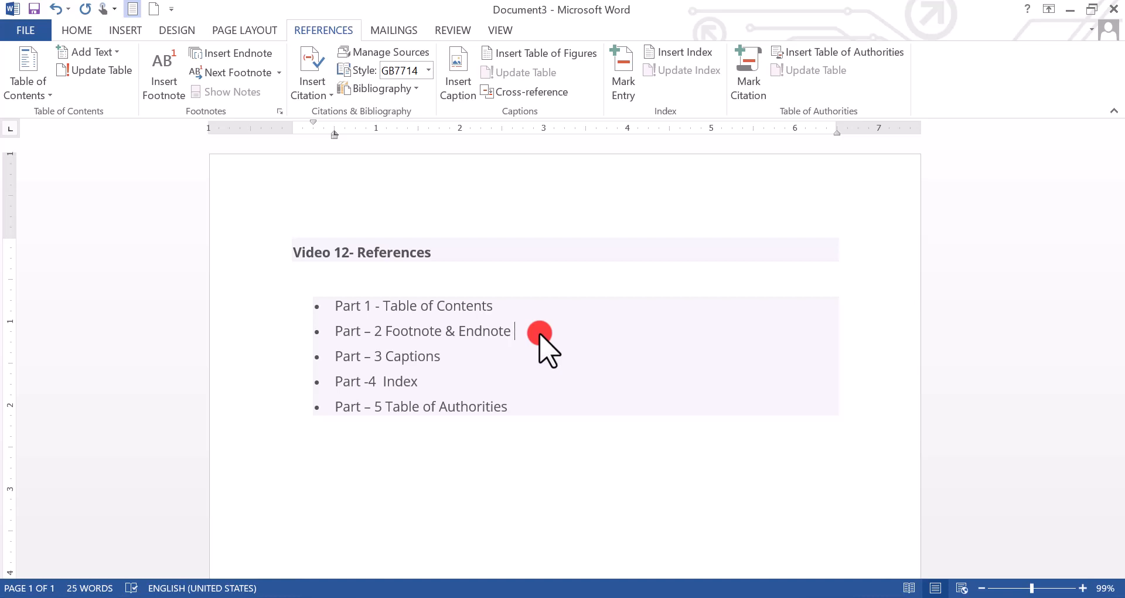
Start a new blank document, Document5, with Ctrl+N.
key(ctrl+n)
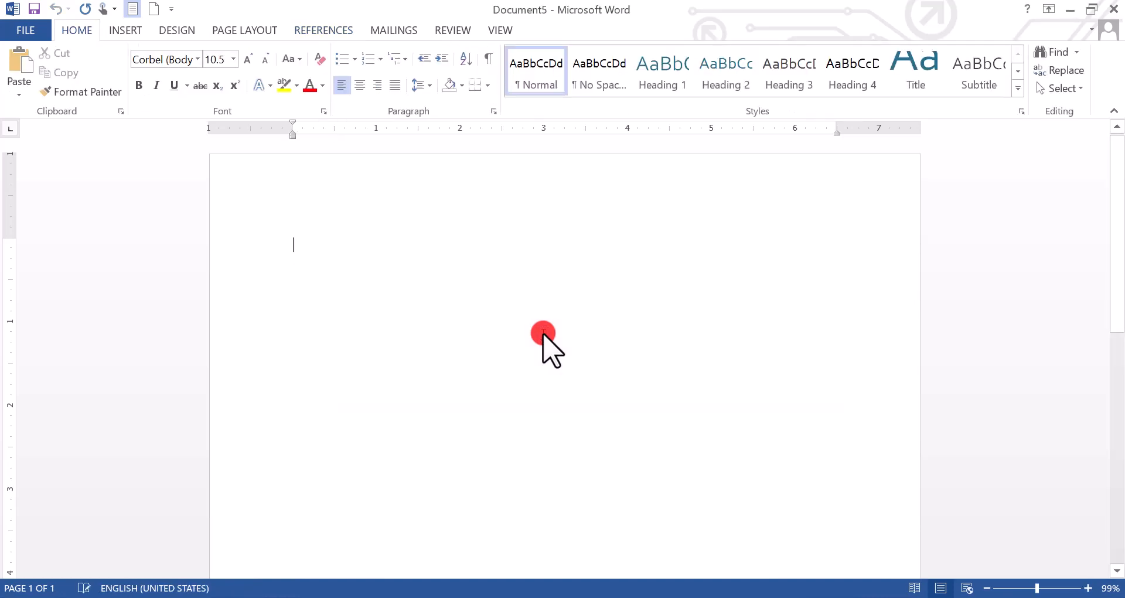
Generate five =rand() sample paragraphs and append the number 989982 to the first paragraph.
text(=rand()
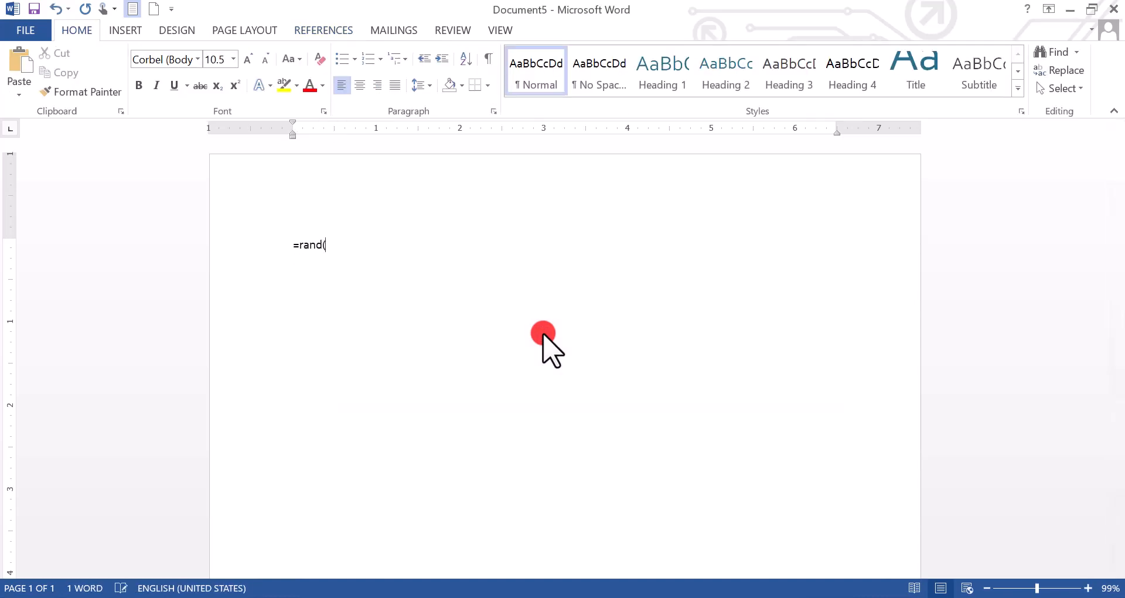
text())
key(Return)
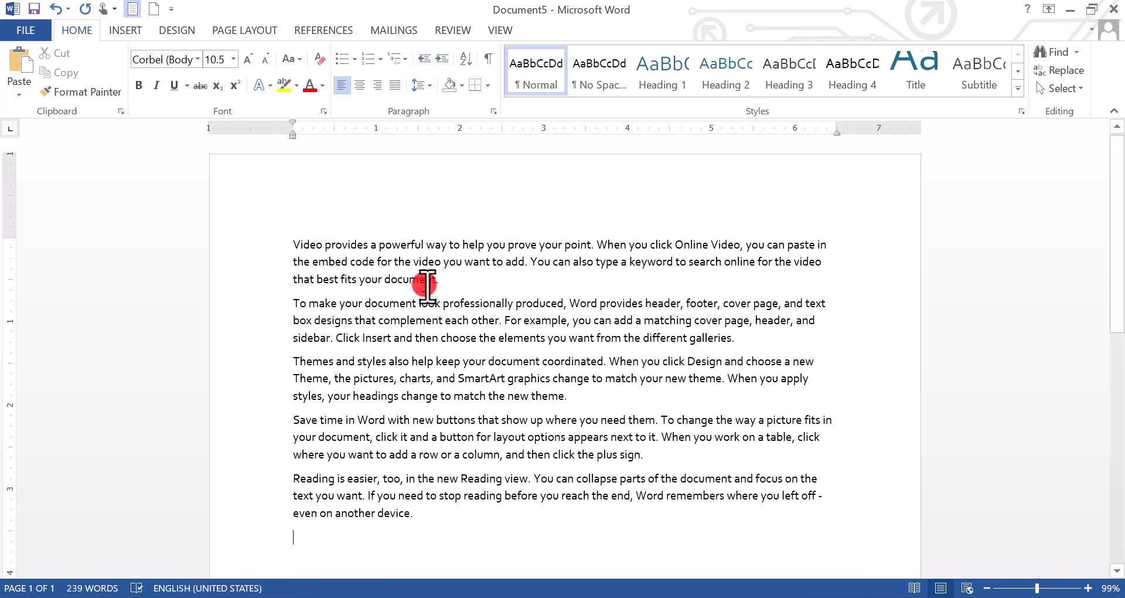
click(465, 286)
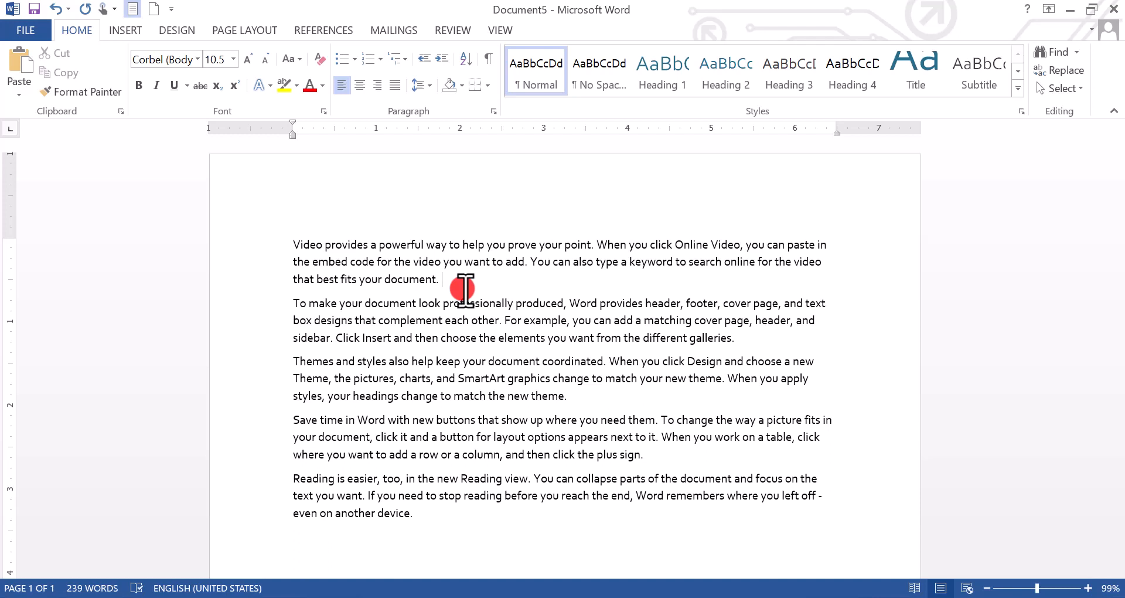
text(98998213)
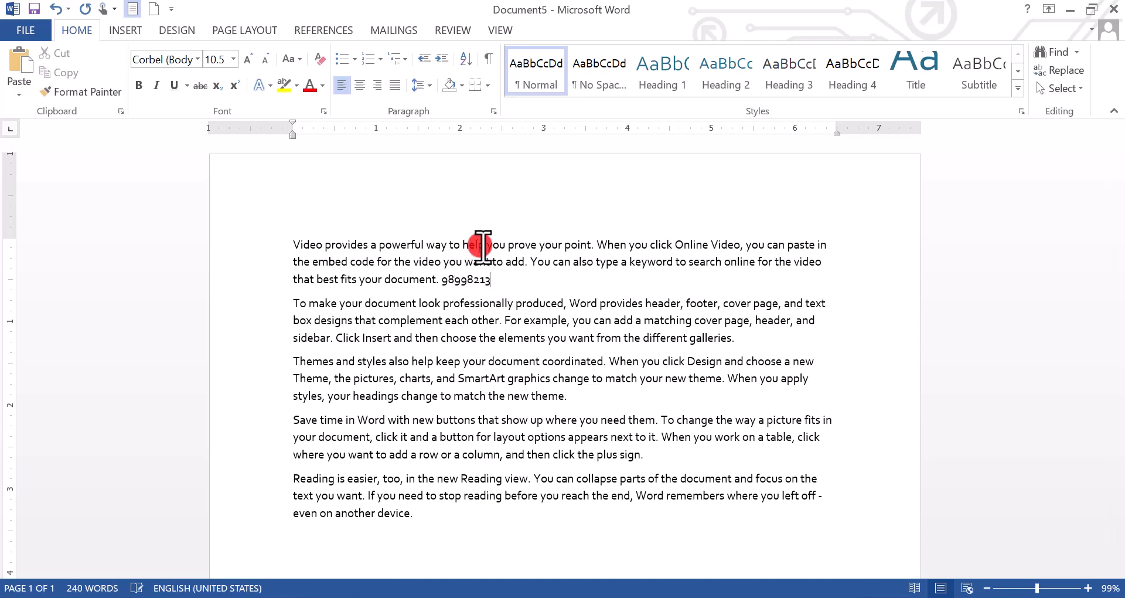
key(BackSpace)
key(BackSpace)
key(BackSpace)
key(BackSpace)
key(BackSpace)
key(BackSpace)
key(BackSpace)
key(BackSpace)
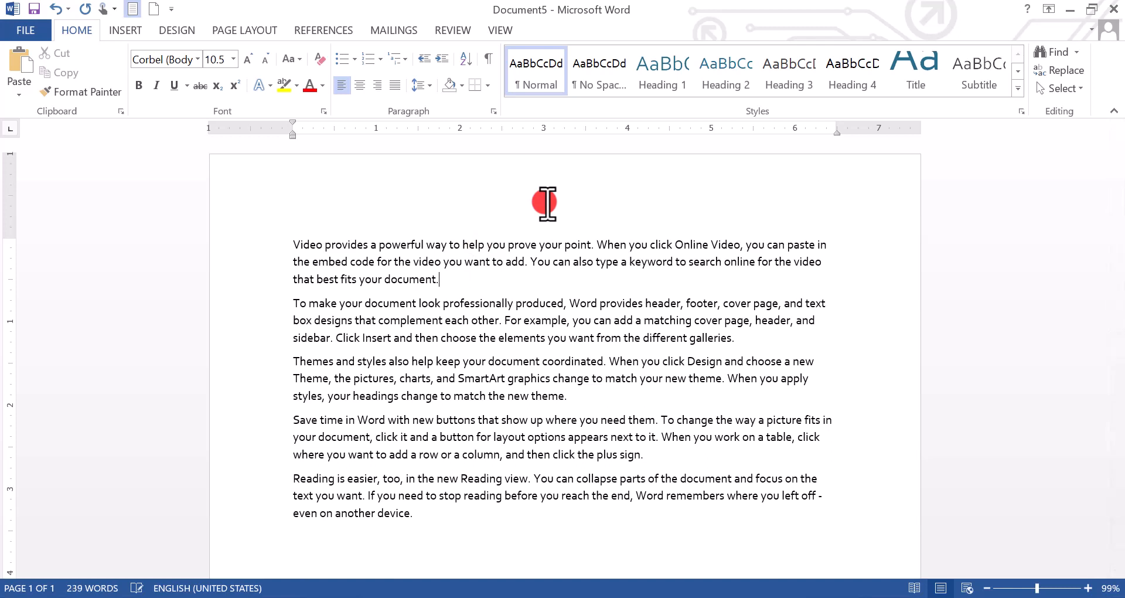
click(760, 344)
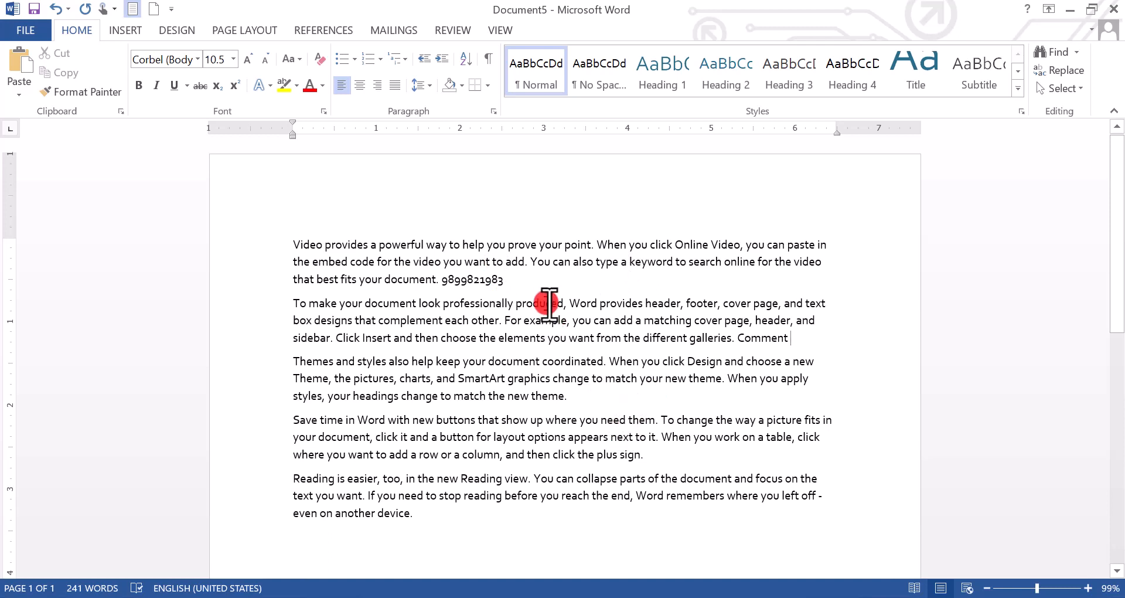
drag(505, 279, 448, 281)
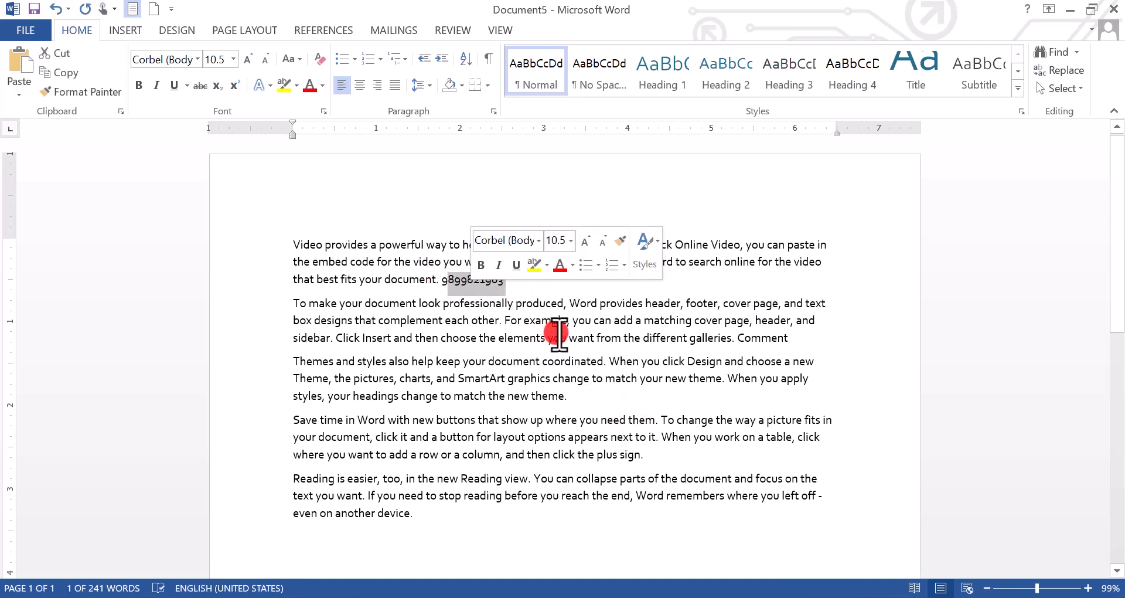
click(554, 333)
drag(505, 279, 448, 281)
click(553, 368)
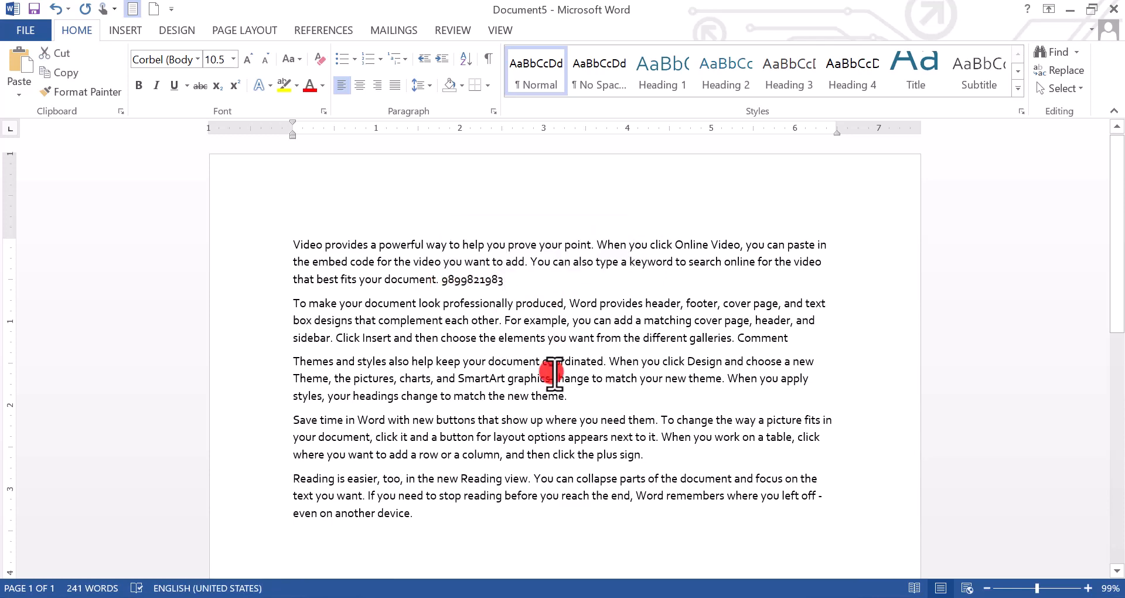
click(412, 530)
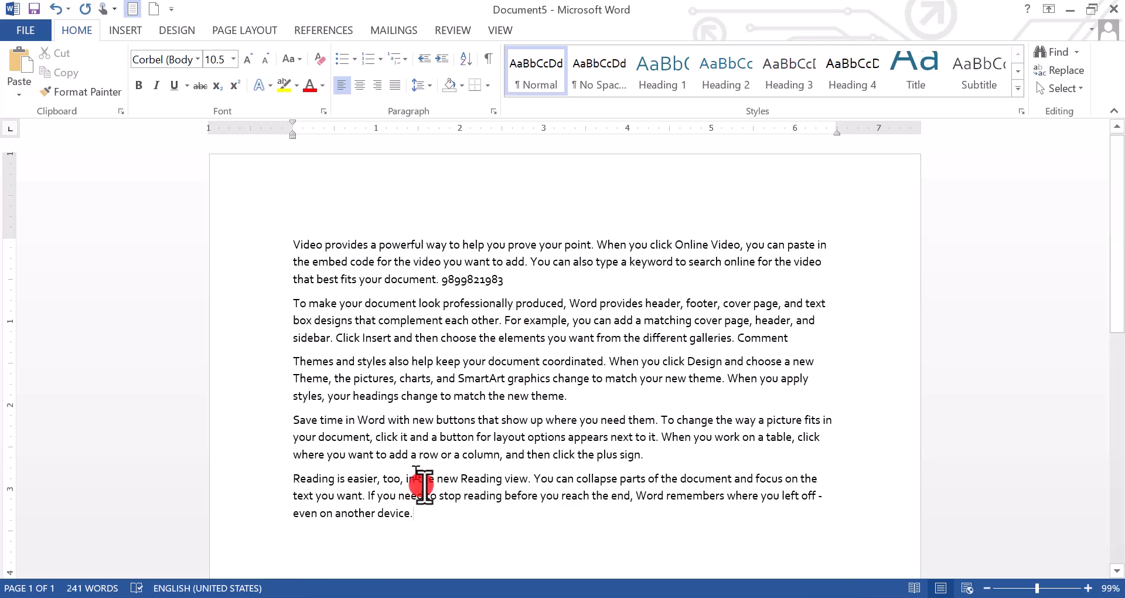
Copy all the sample text and paste it twice after the last paragraph.
drag(417, 516, 290, 240)
key(ctrl+c)
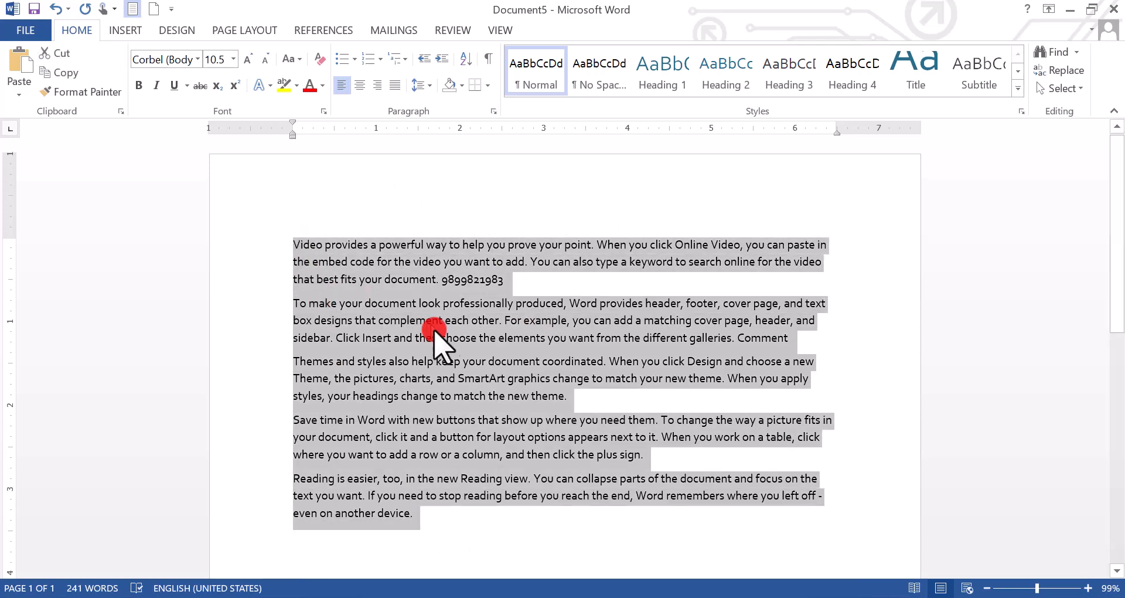
click(464, 522)
key(ctrl+v)
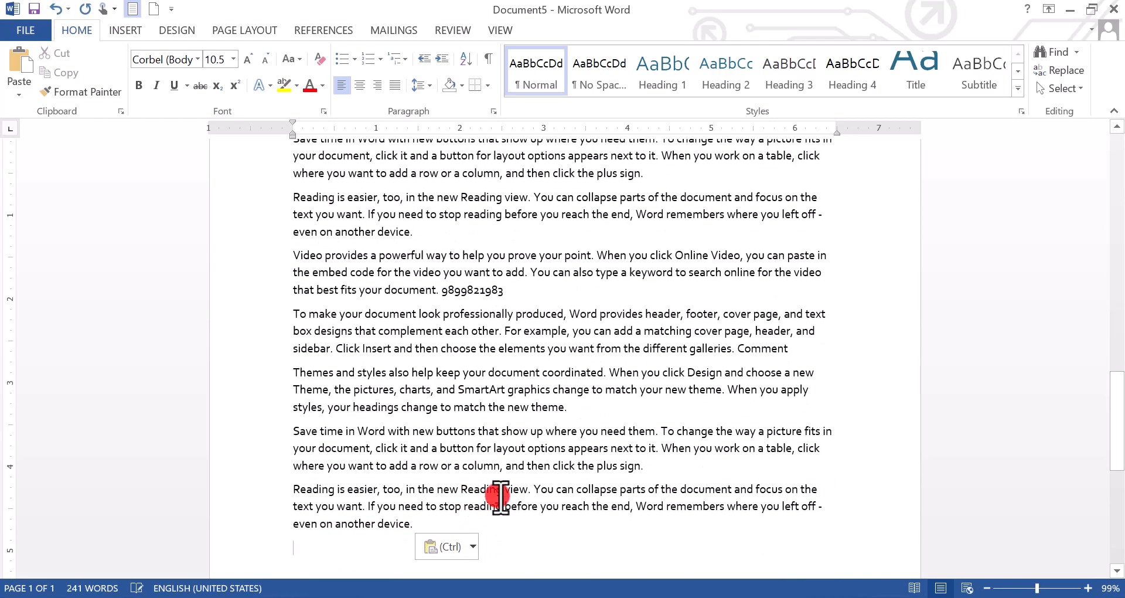
key(ctrl+v)
key(ctrl+v)
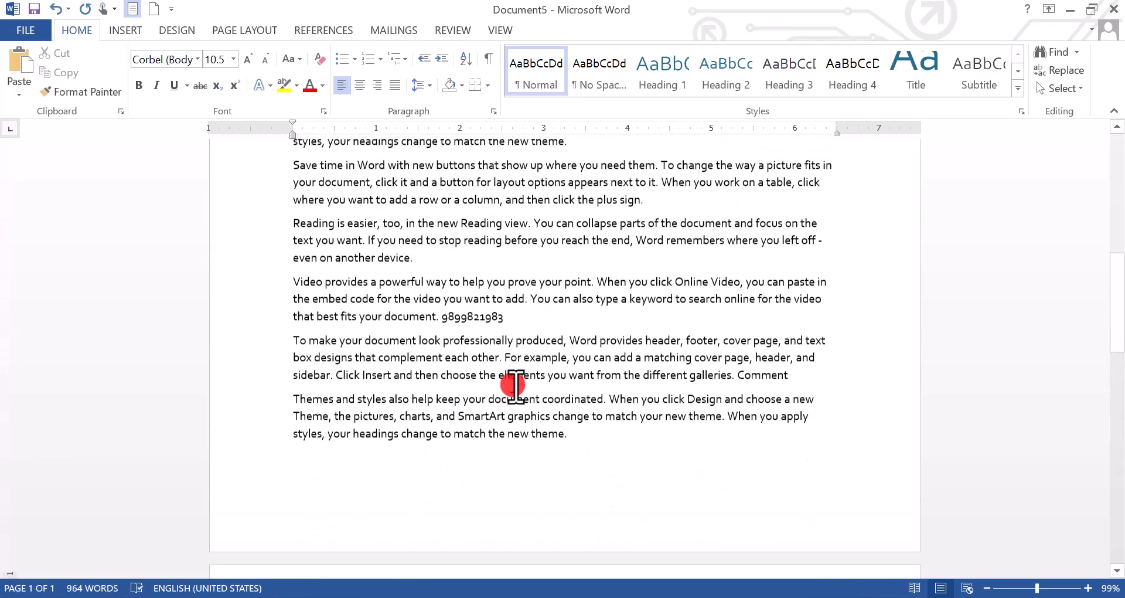
scroll(513, 390, up, 10)
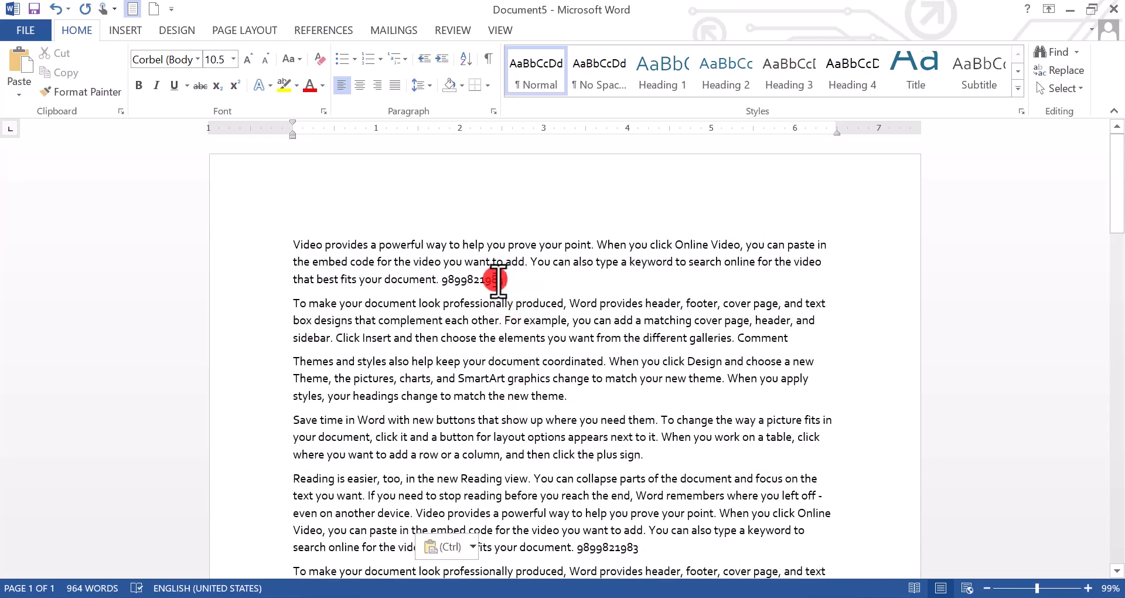
drag(498, 280, 441, 281)
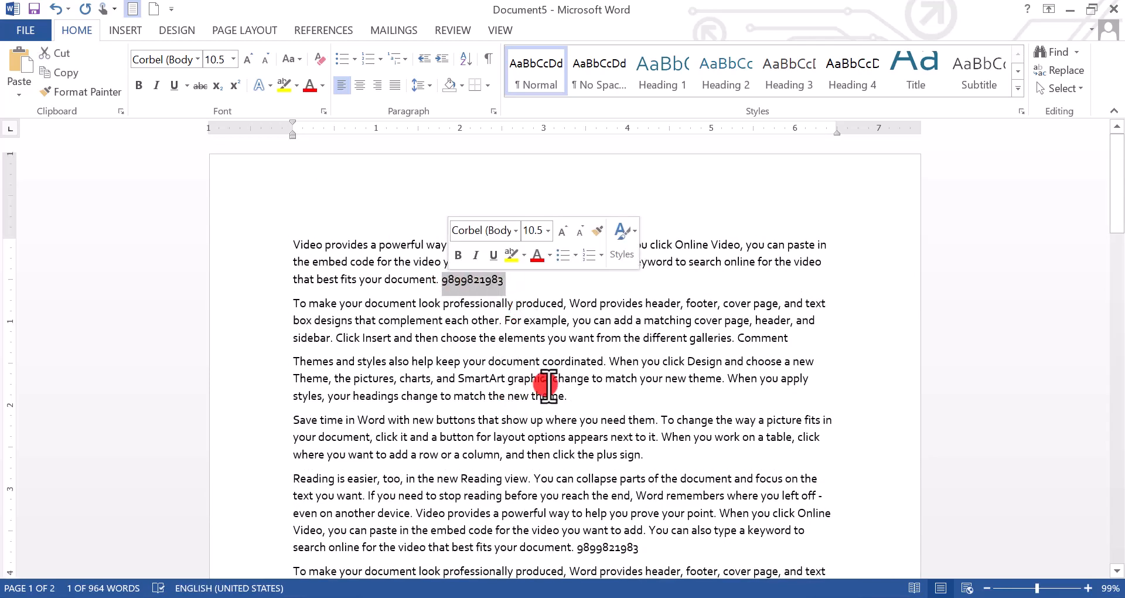
Insert footnote 1 after the first paragraph's number with the text 'This is all about no'.
click(323, 30)
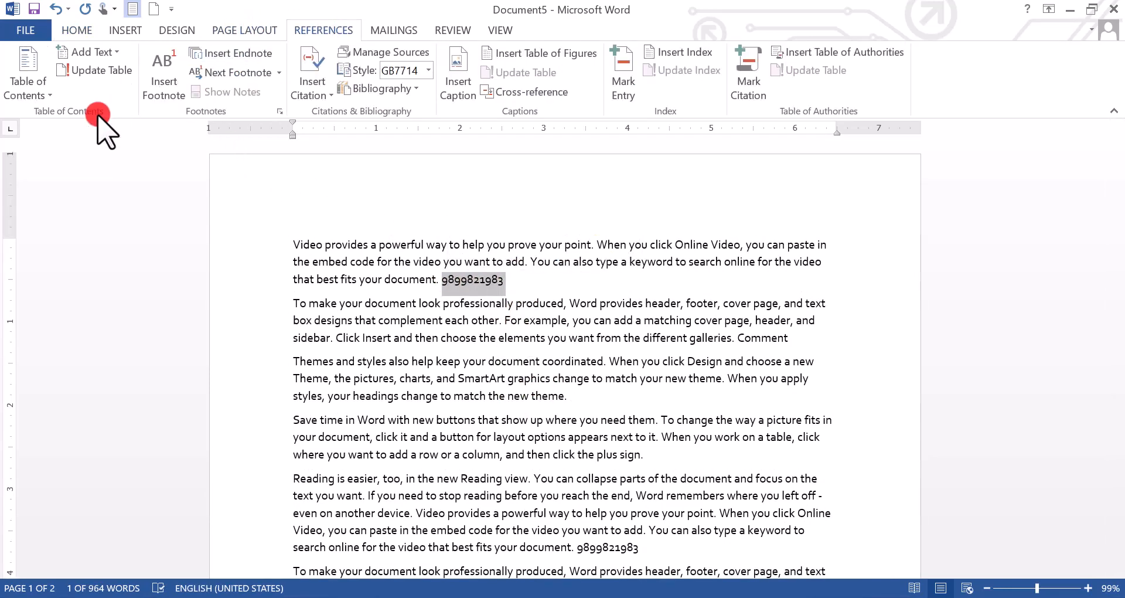
click(164, 94)
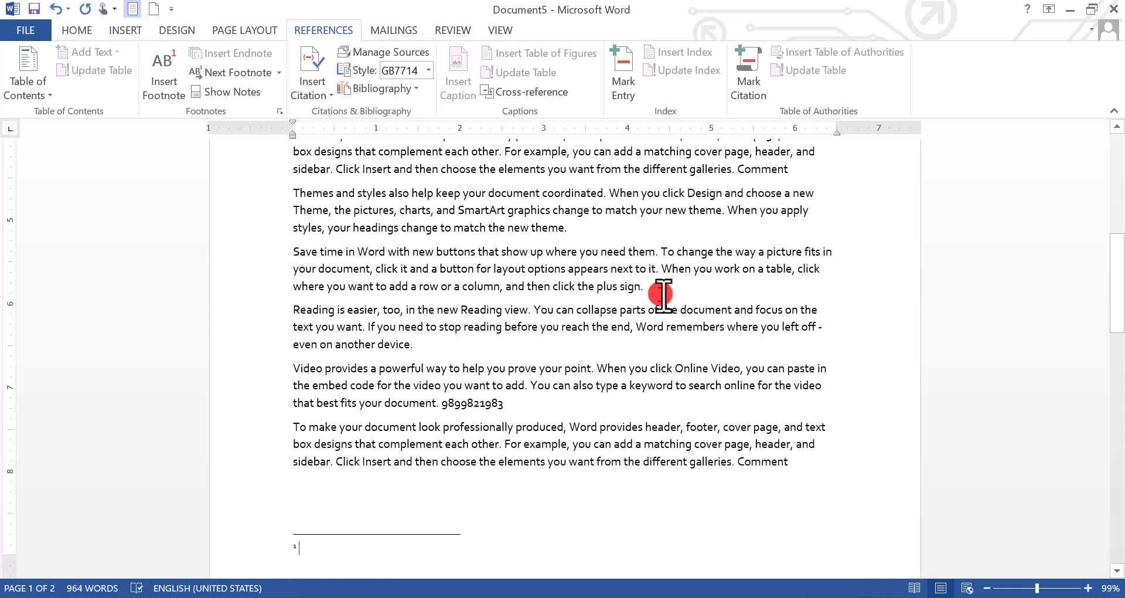
text(this)
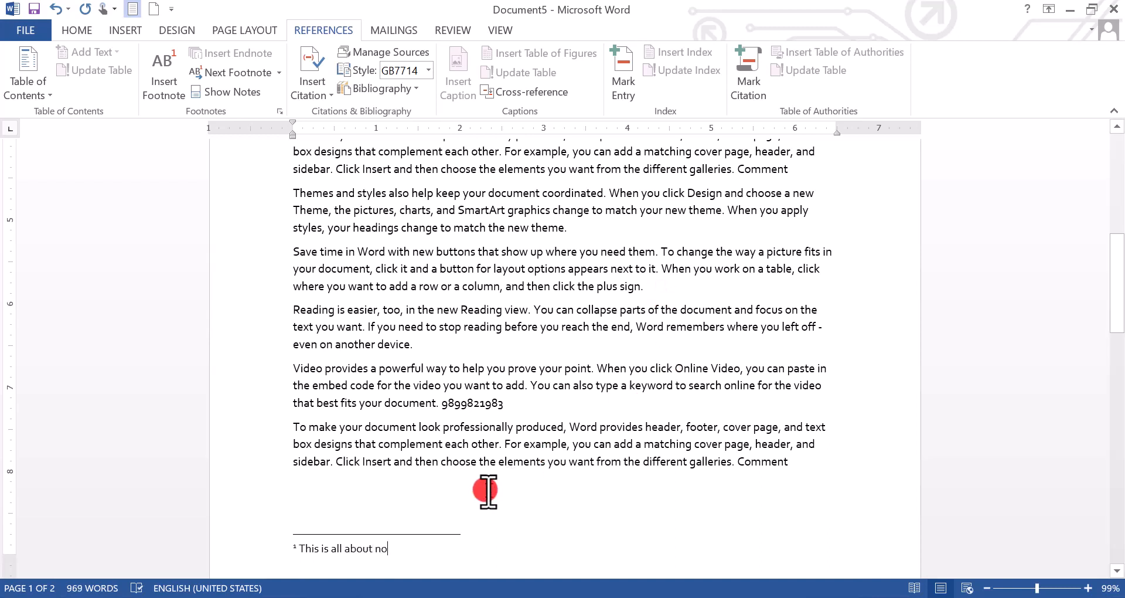
drag(414, 556, 294, 547)
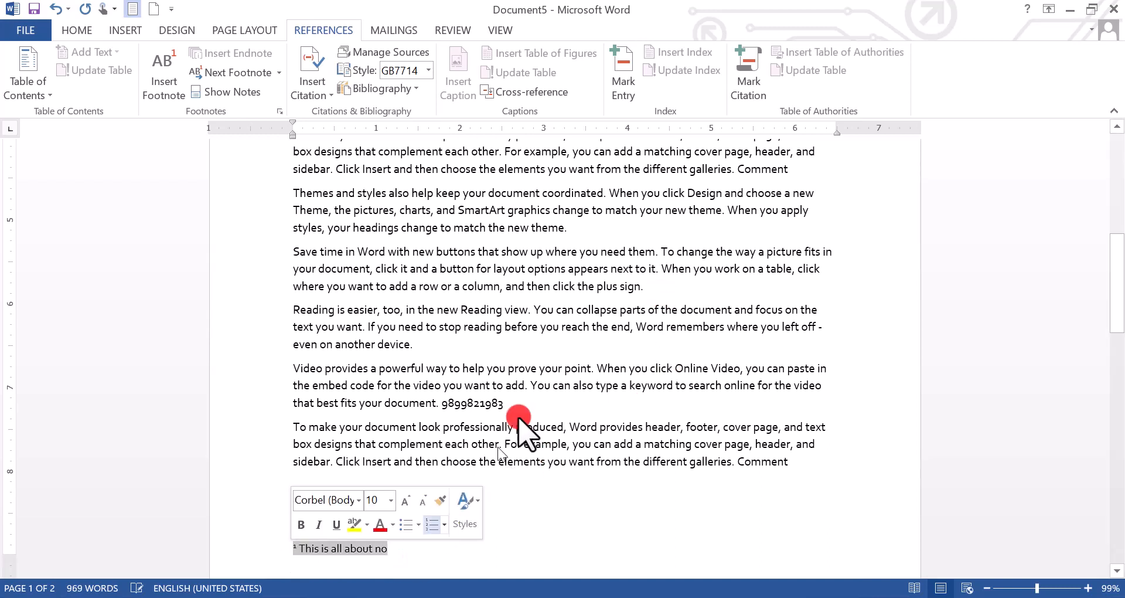
click(551, 286)
scroll(552, 410, up, 4)
scroll(551, 414, up, 5)
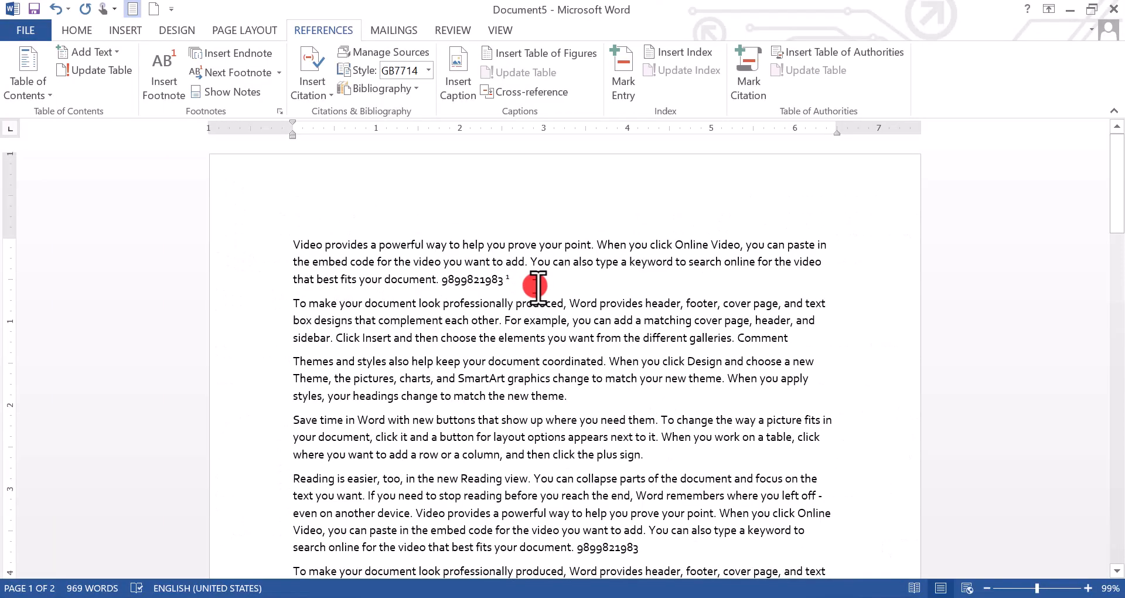
Delete the stray brackets typed at the start of footnote 1.
scroll(537, 288, down, 12)
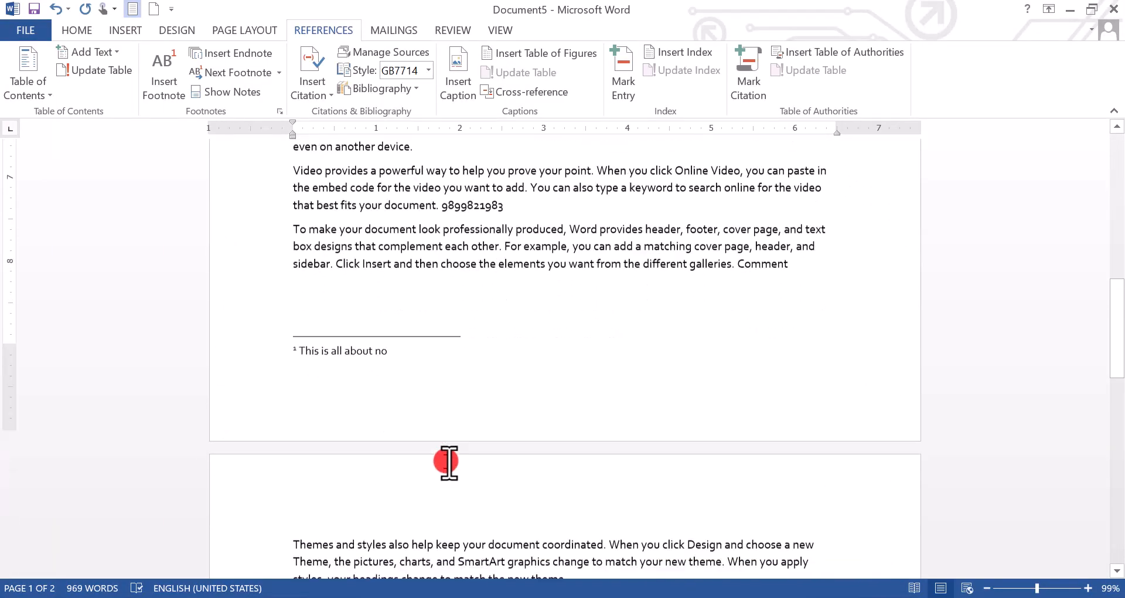
click(286, 326)
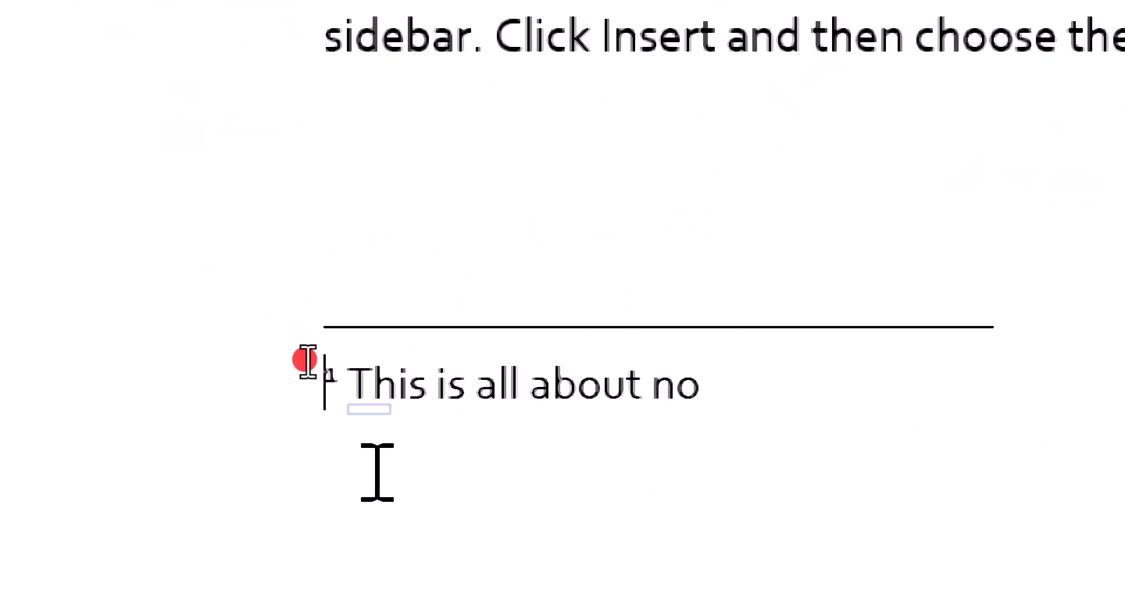
text([[[[[[)
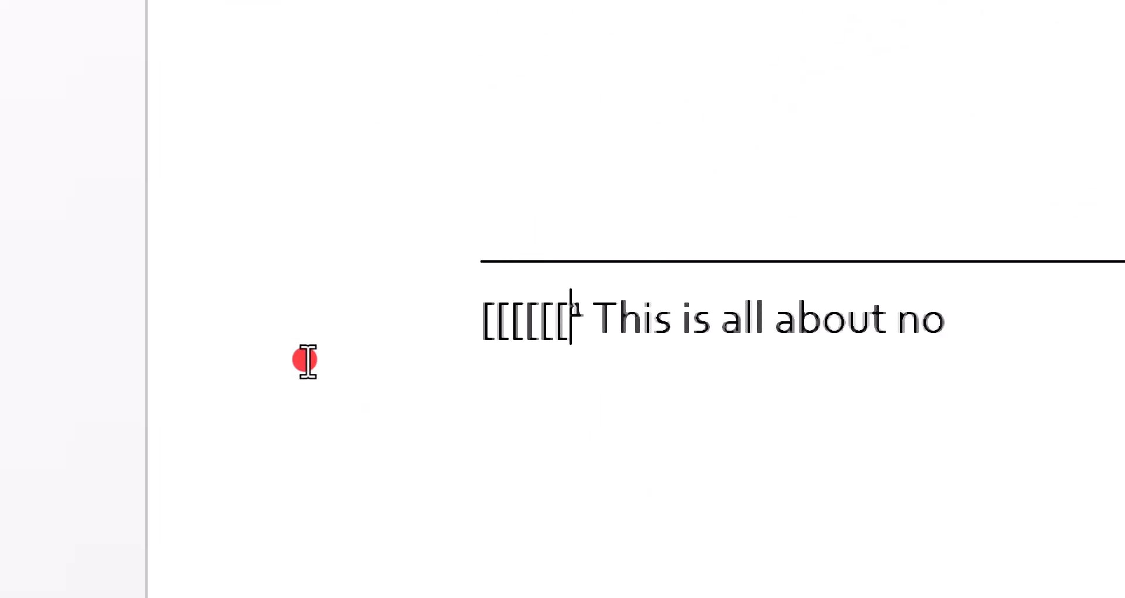
text([[)
key(BackSpace)
key(BackSpace)
key(BackSpace)
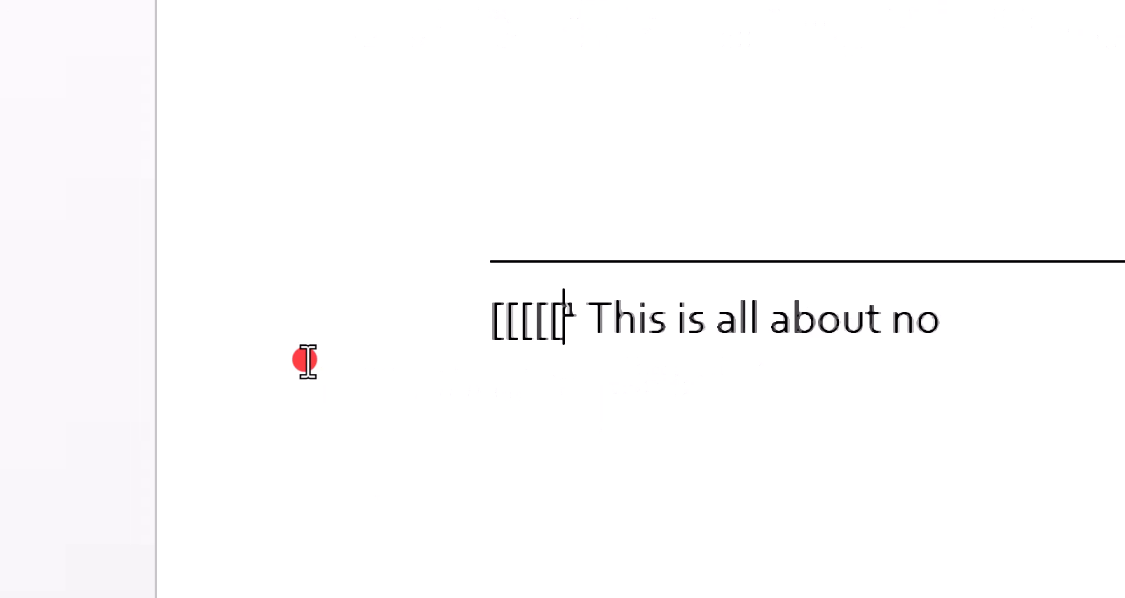
key(BackSpace)
key(BackSpace)
key(BackSpace)
key(BackSpace)
key(BackSpace)
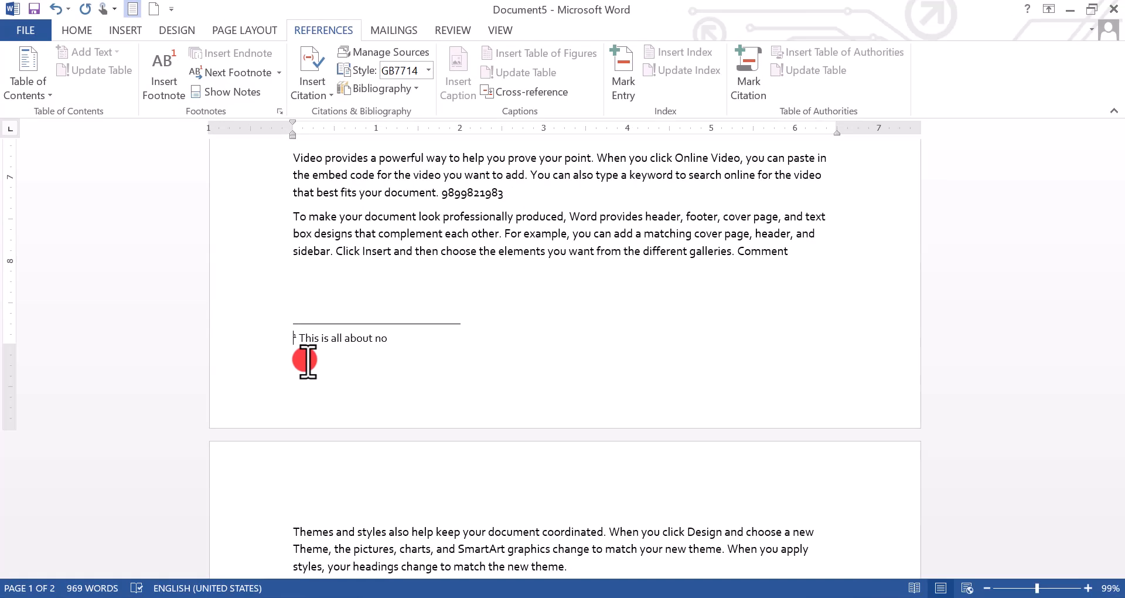
Check footnote 1's tooltip in the body and select its page-one text 'This is all about no'.
scroll(558, 252, up, 10)
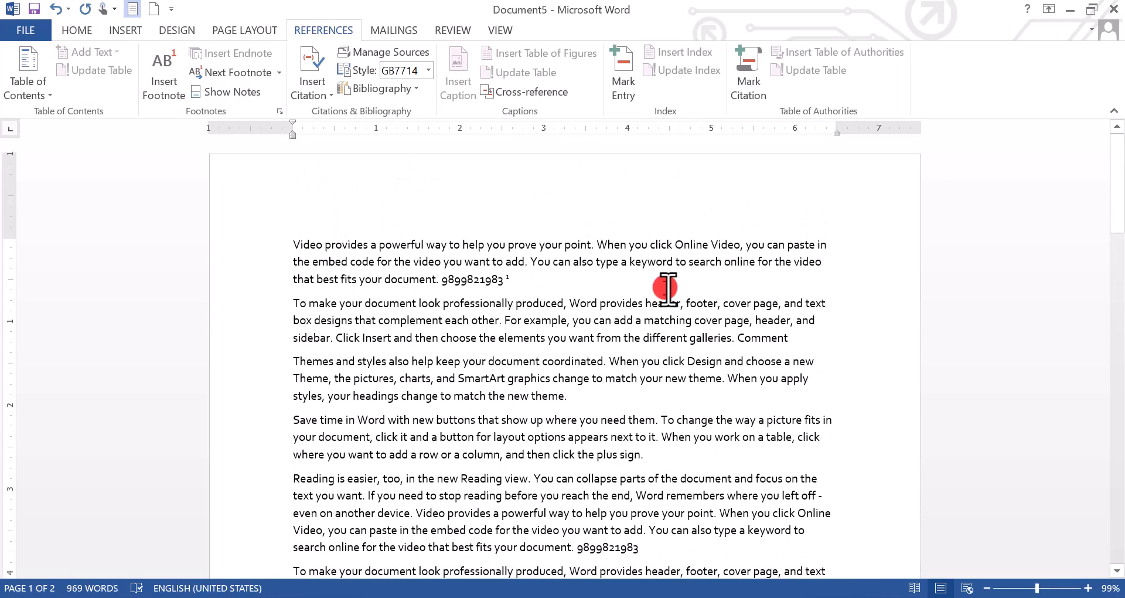
click(604, 297)
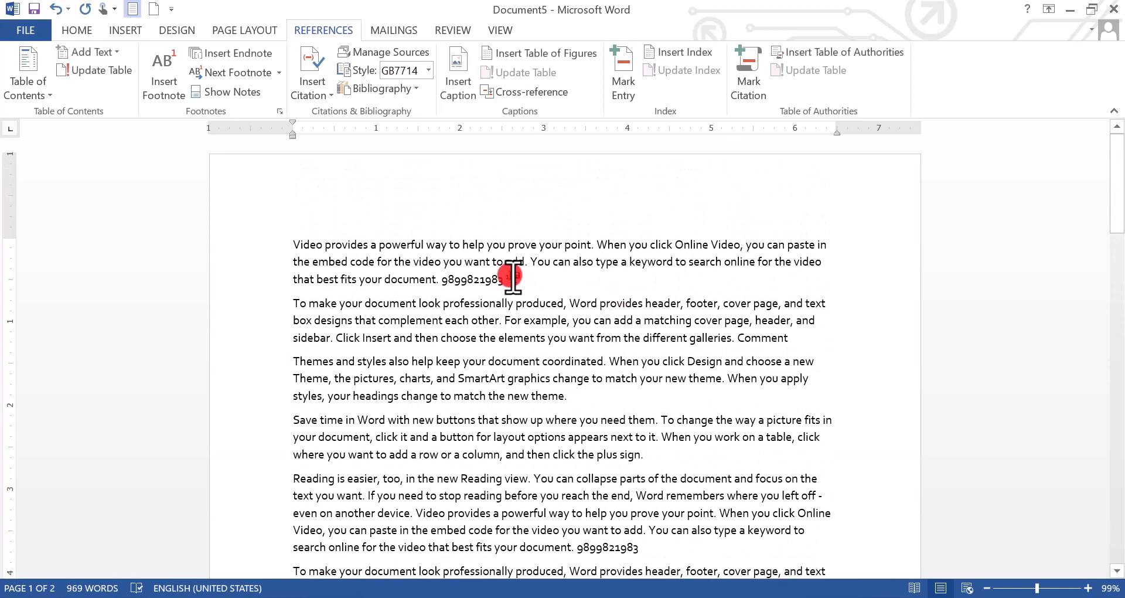
mouse_move(505, 277)
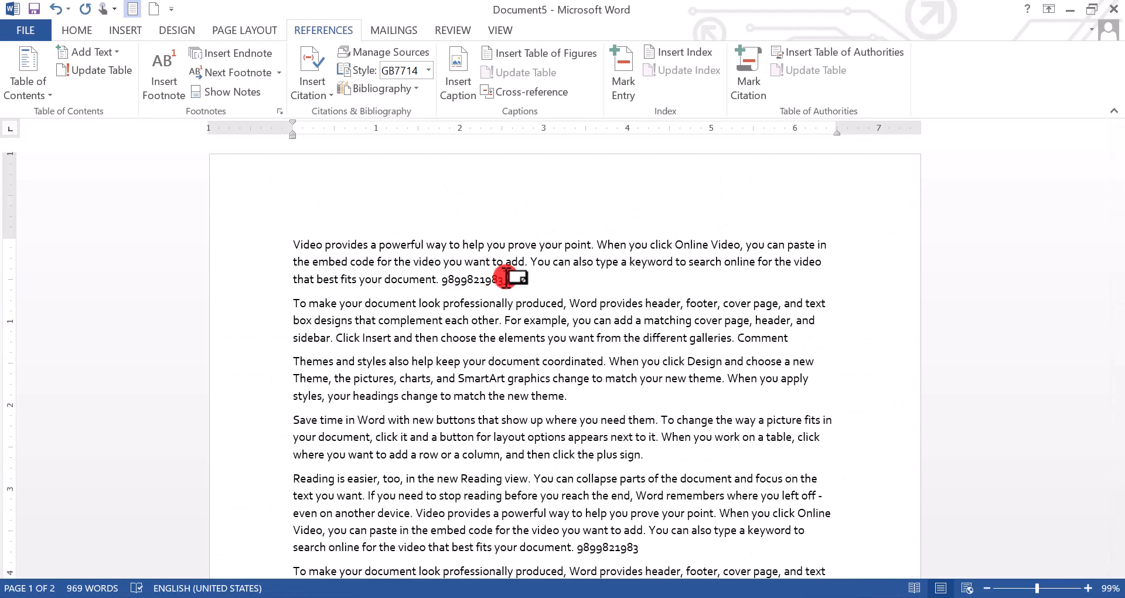
scroll(530, 304, down, 11)
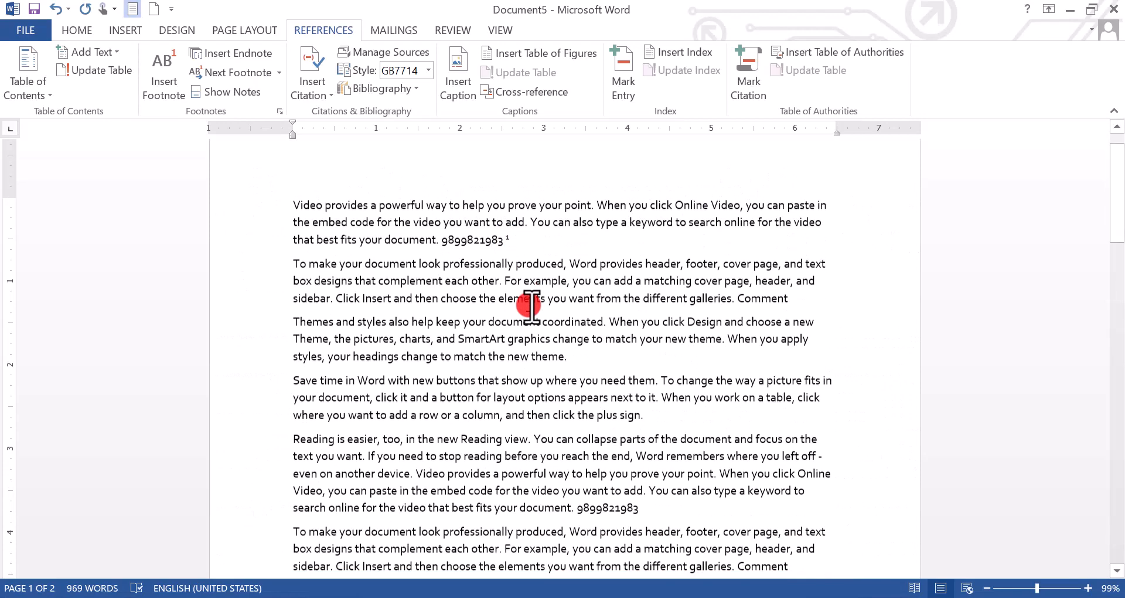
drag(424, 316, 301, 295)
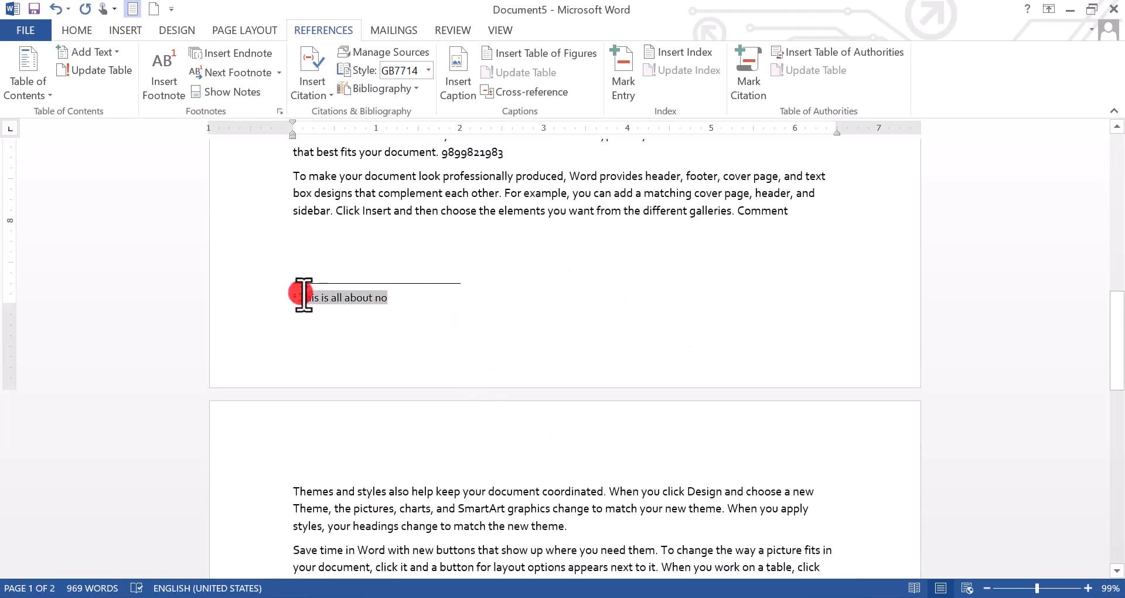
scroll(368, 333, up, 5)
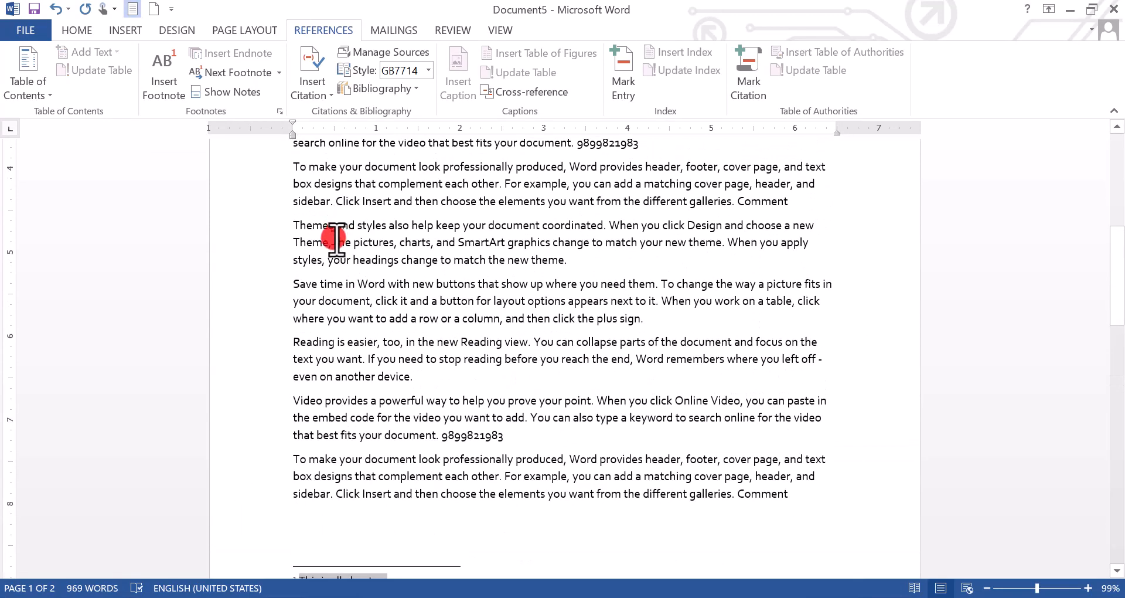
Select 'Theme,' in the Themes paragraph and attach footnote 2 reading 'About selection'.
double_click(307, 242)
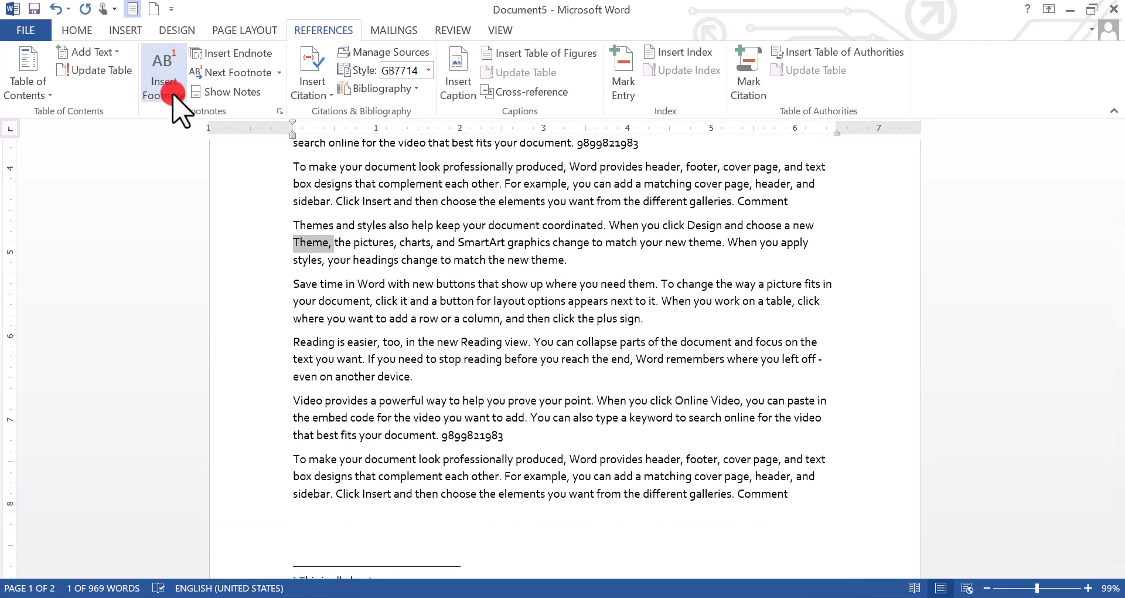
click(164, 75)
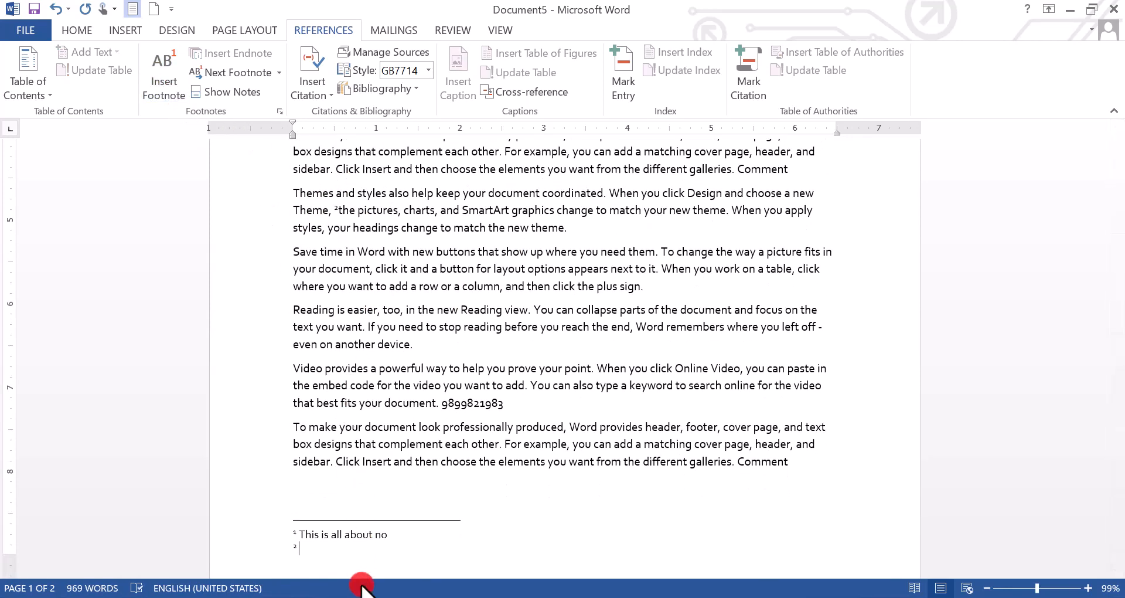
text(about)
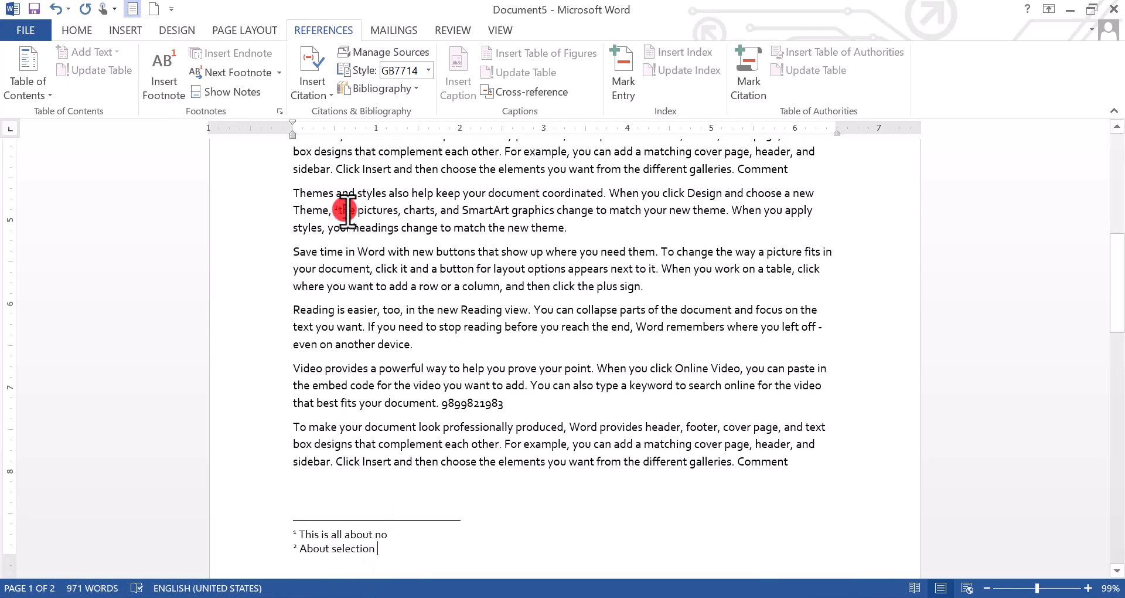
triple_click(291, 549)
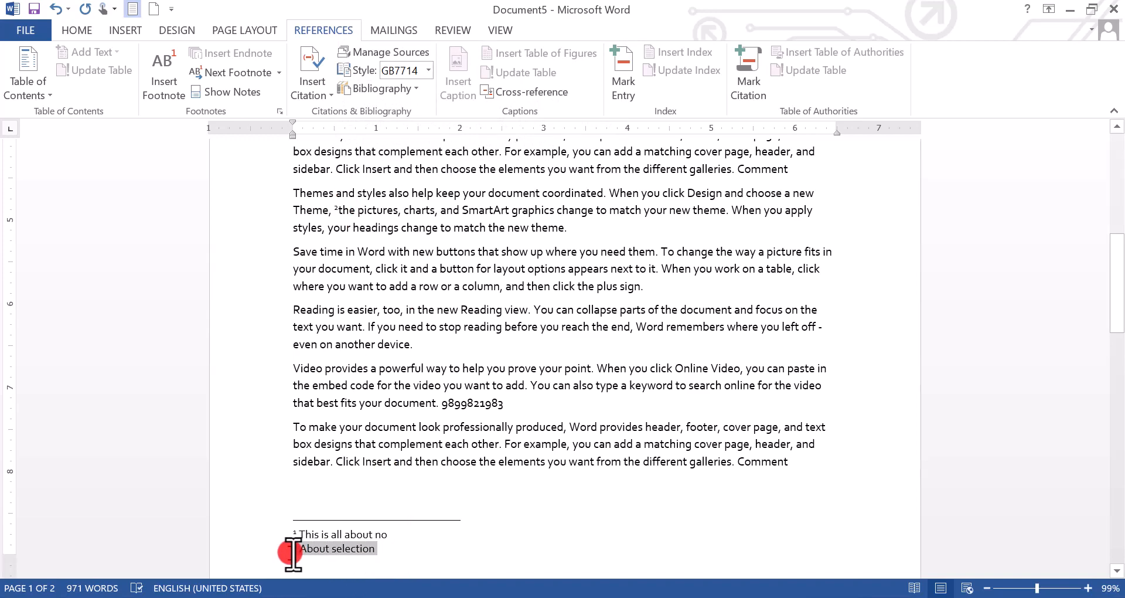
click(426, 372)
scroll(437, 498, down, 3)
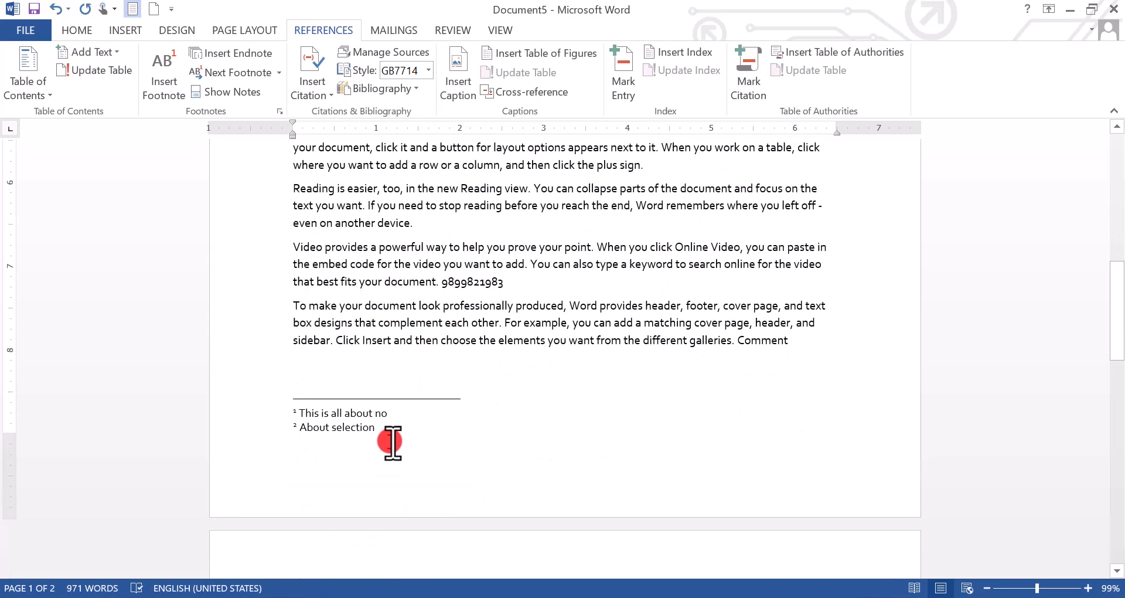
Attach endnote i, reading 'Endnote show', after 'match the new theme.'.
click(381, 264)
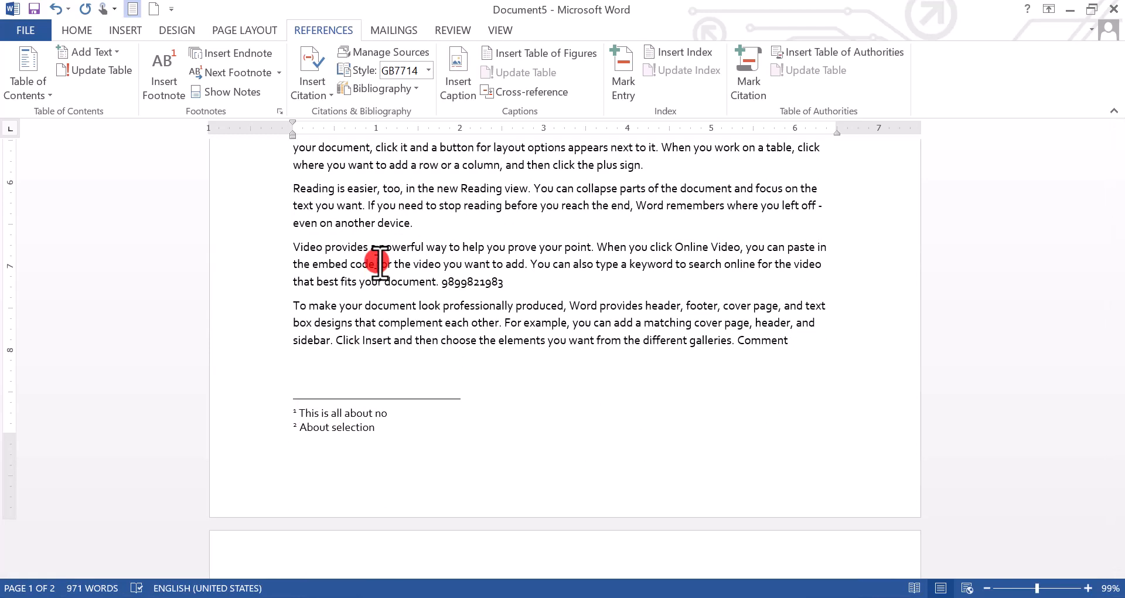
scroll(377, 276, up, 6)
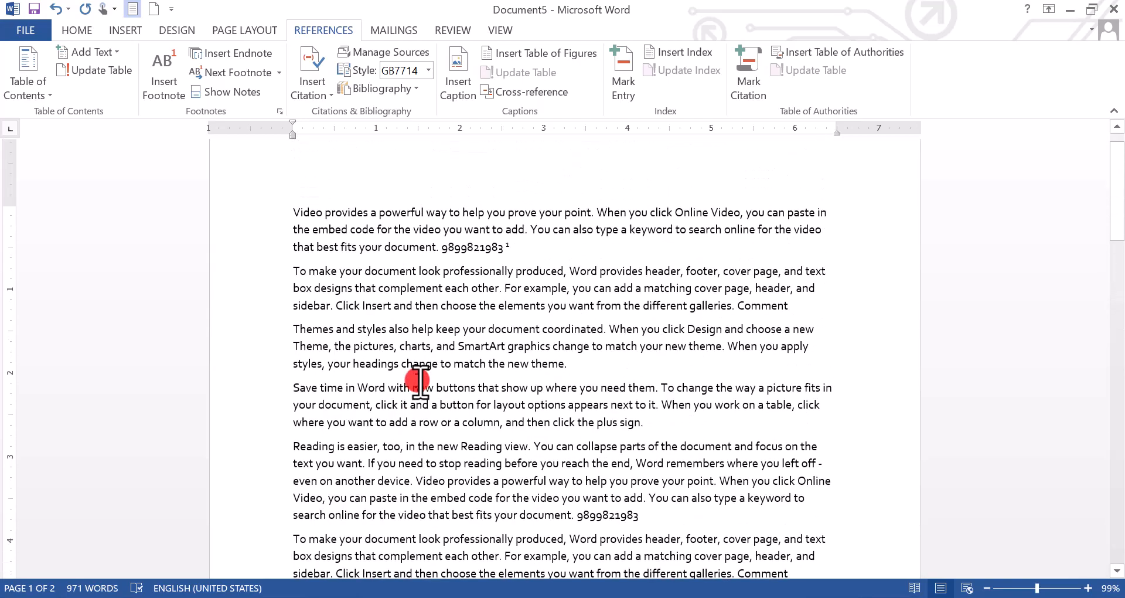
drag(583, 367, 463, 364)
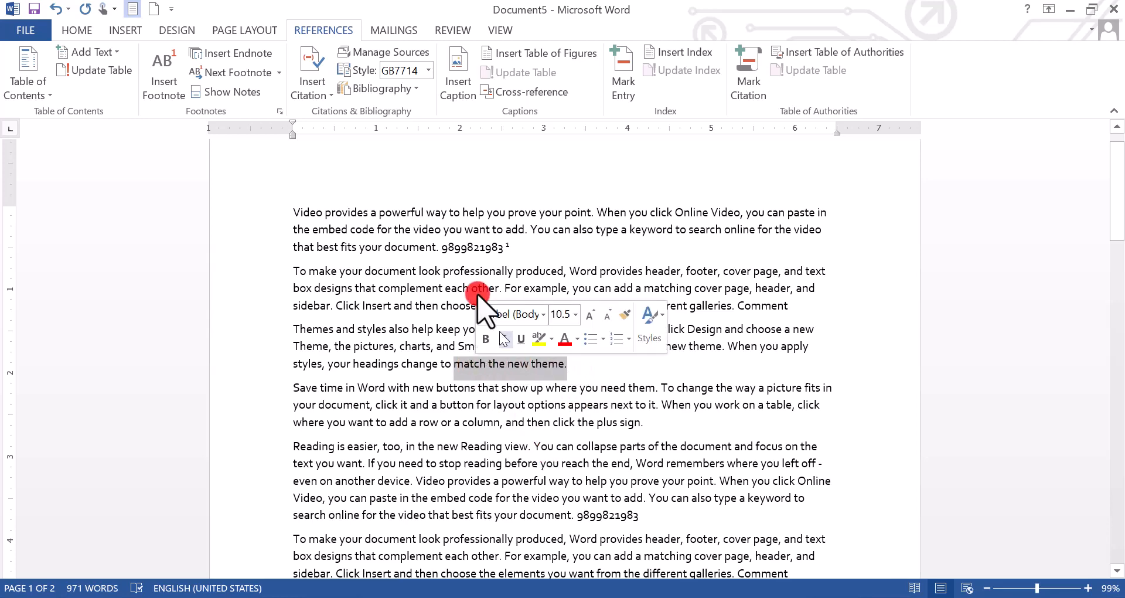
click(233, 54)
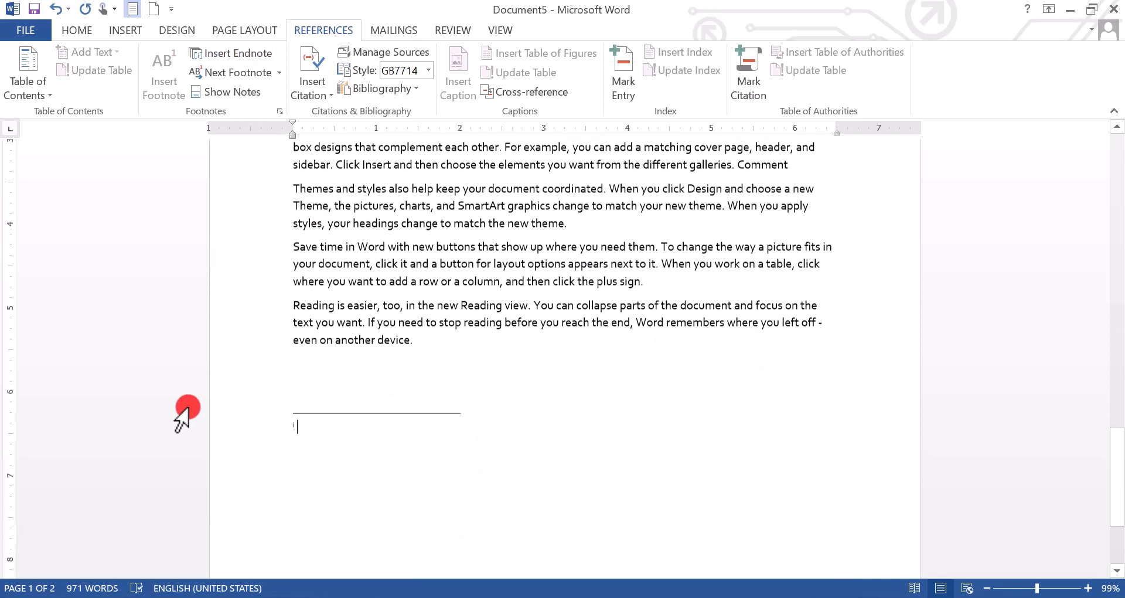
text(sh)
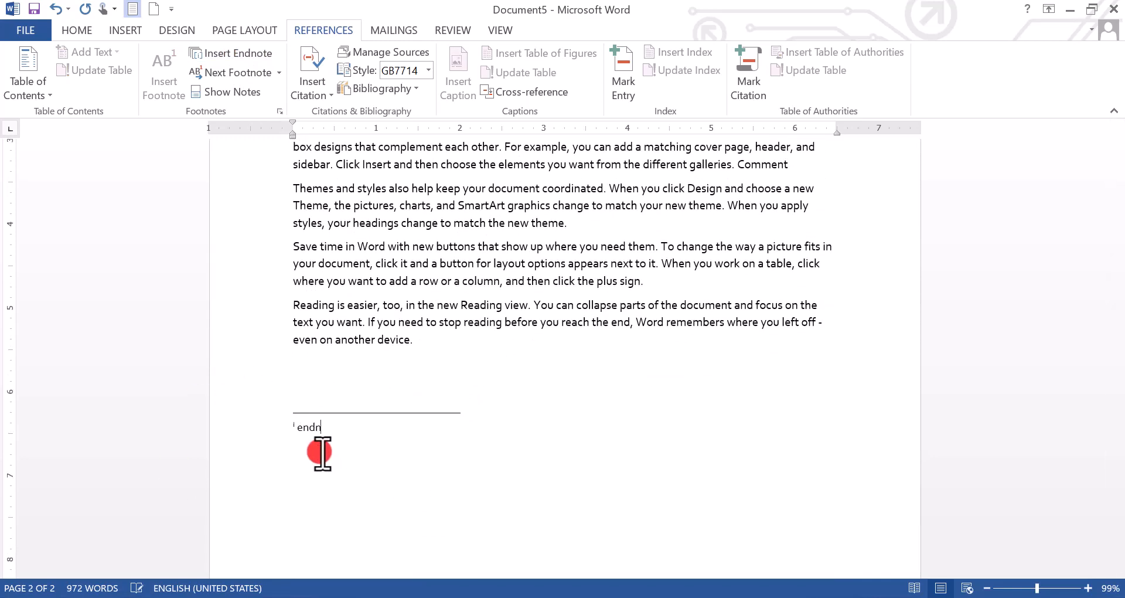
text(ote show)
scroll(375, 431, down, 3)
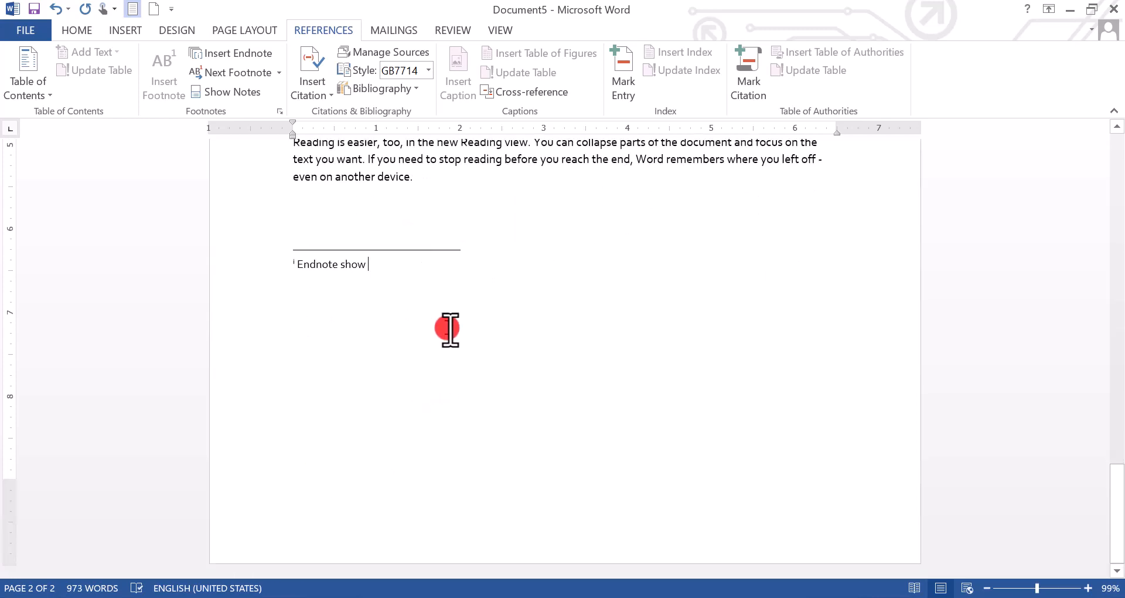
scroll(449, 352, up, 2)
Add footnote 3 reading 'page' after 'plus sign.'.
drag(419, 299, 296, 240)
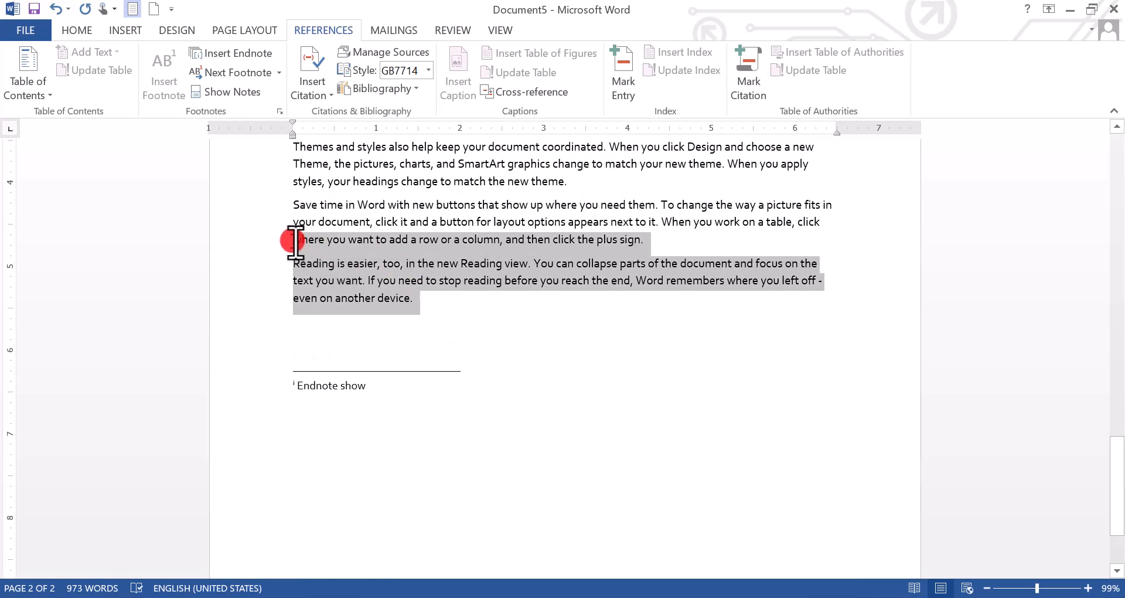
triple_click(311, 384)
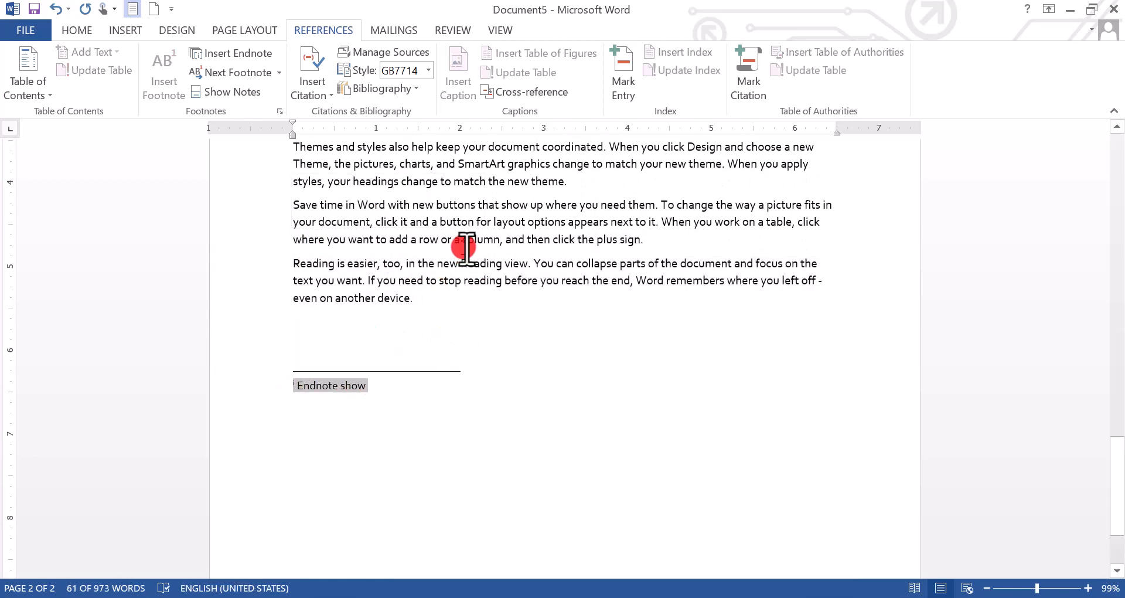
click(644, 240)
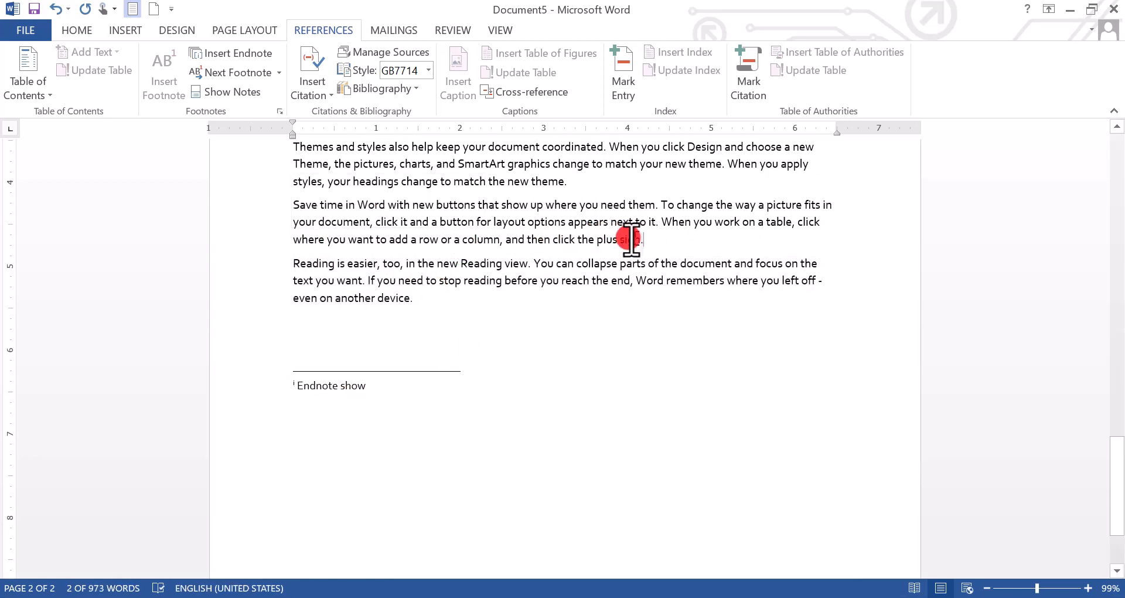
drag(631, 240, 592, 238)
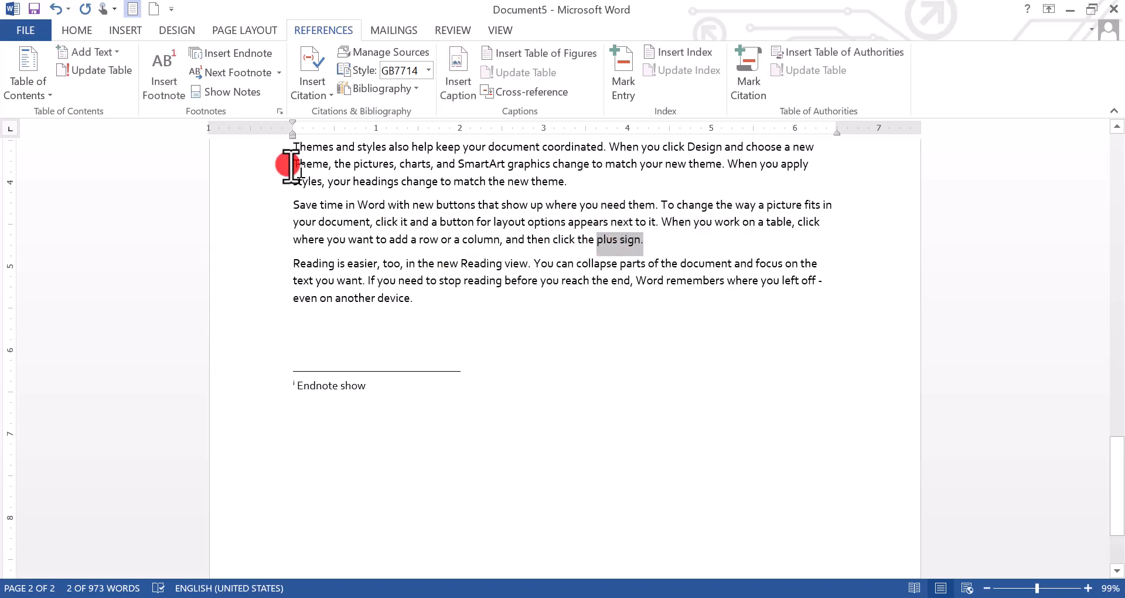
click(167, 85)
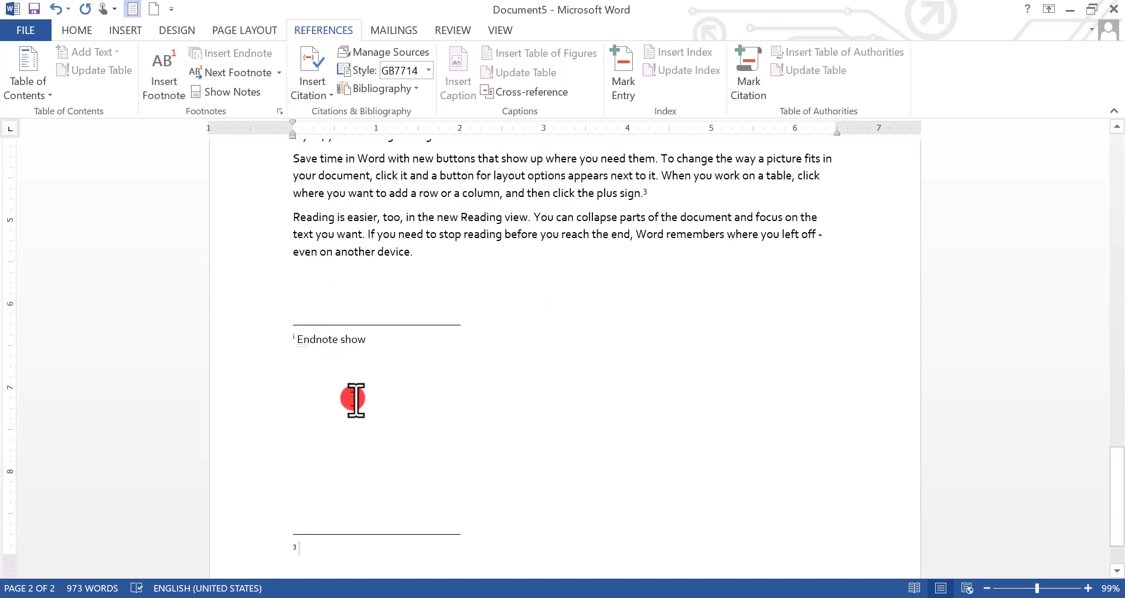
text(page)
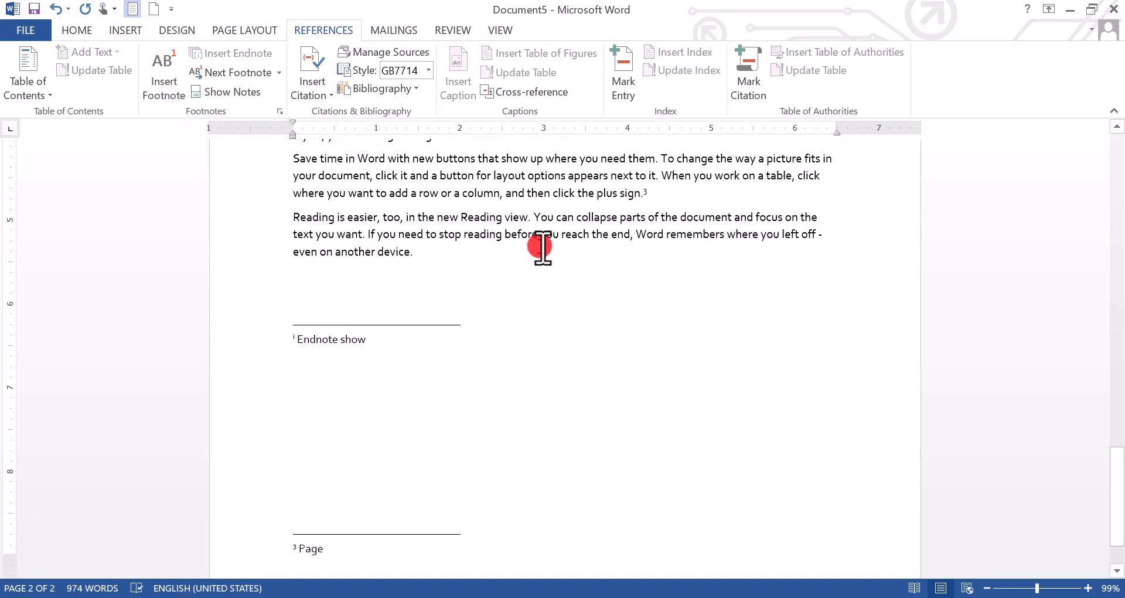
Add footnote 4 reading 'Page' after 'Reading view. You'.
drag(555, 218, 467, 218)
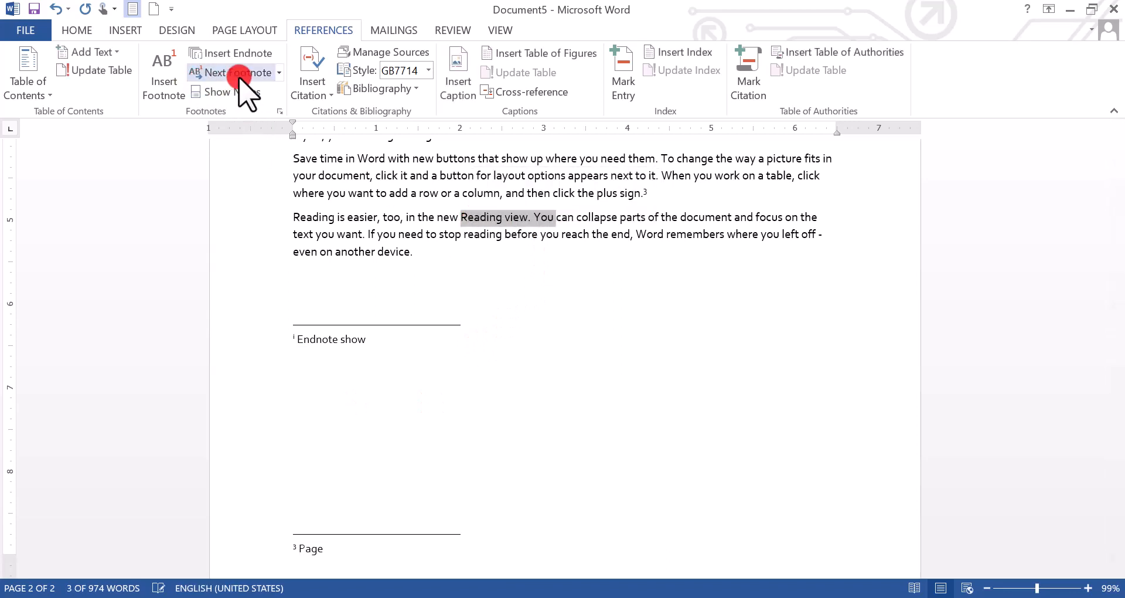
click(169, 84)
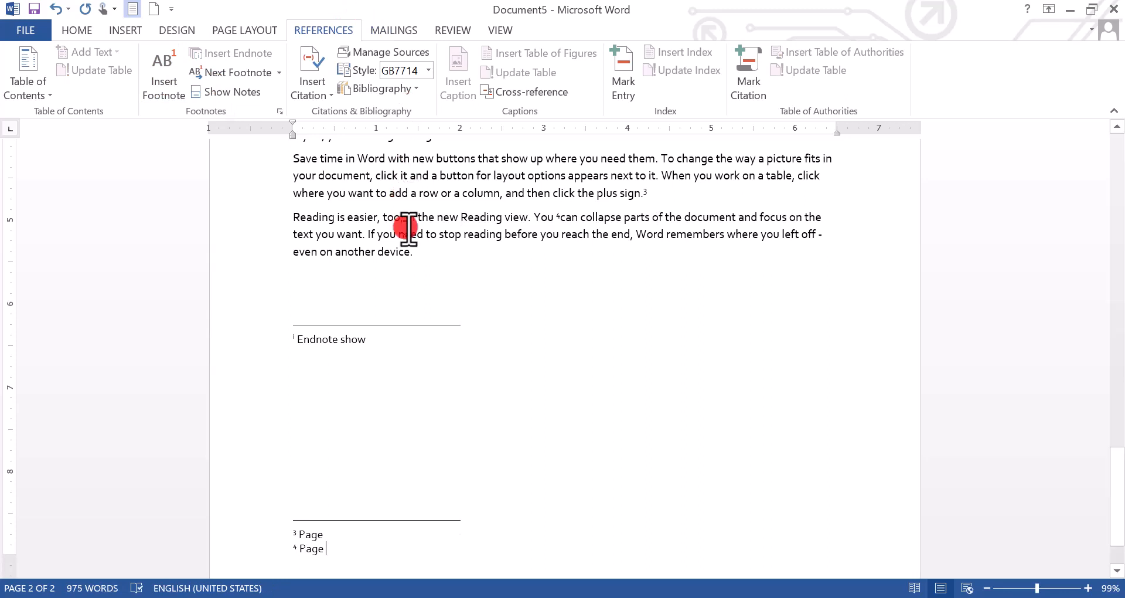
drag(425, 234, 349, 218)
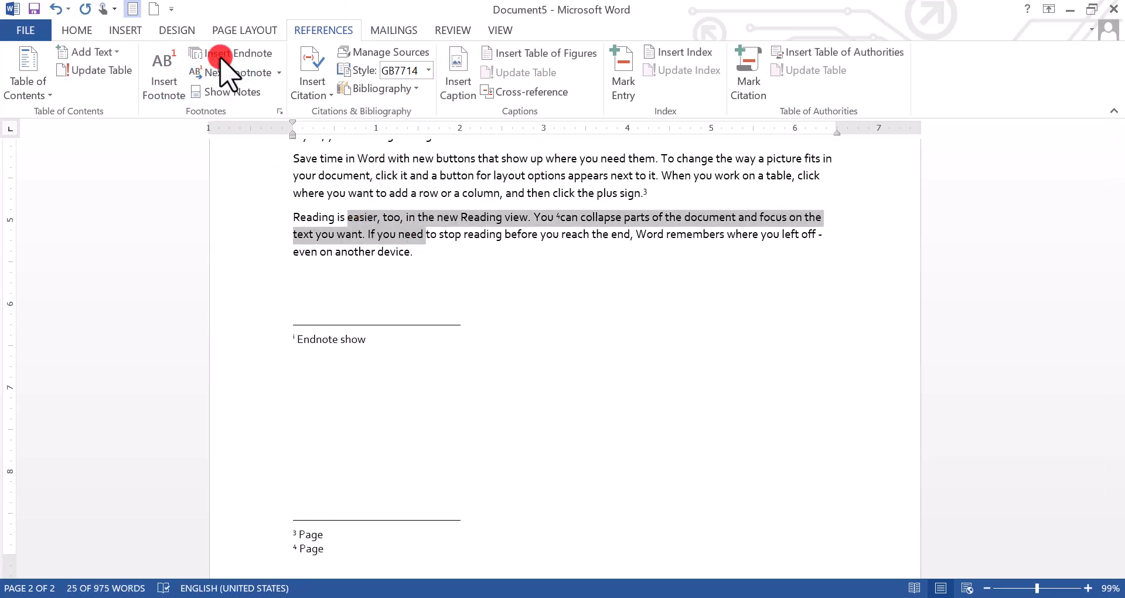
Insert endnote ii reading 'Last page' after 'If you need', then select both endnotes.
click(222, 54)
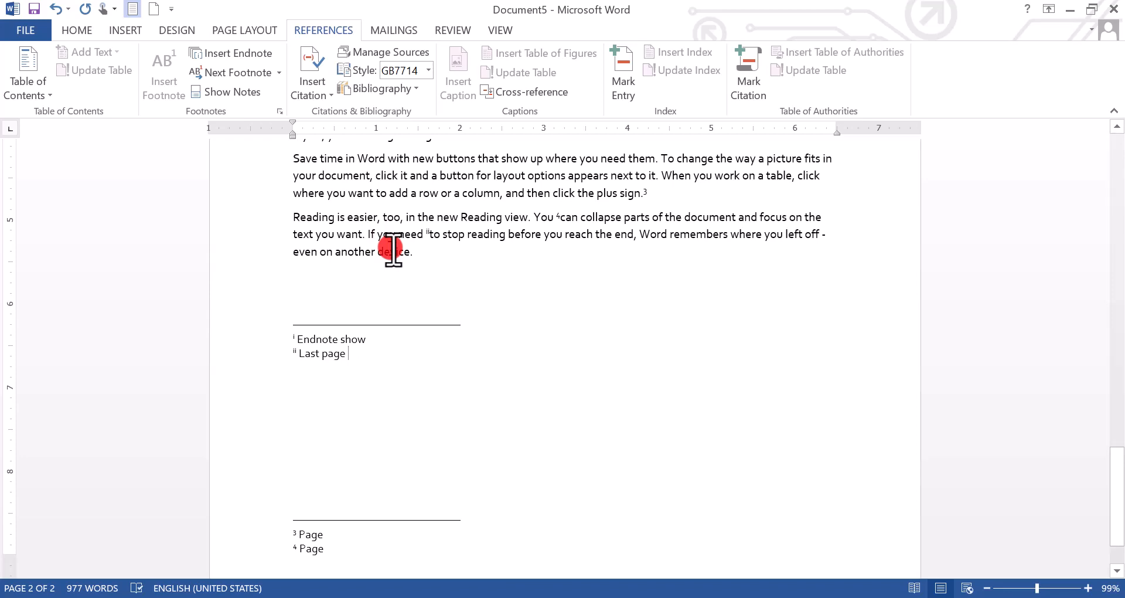
drag(429, 258, 290, 208)
drag(352, 397, 289, 318)
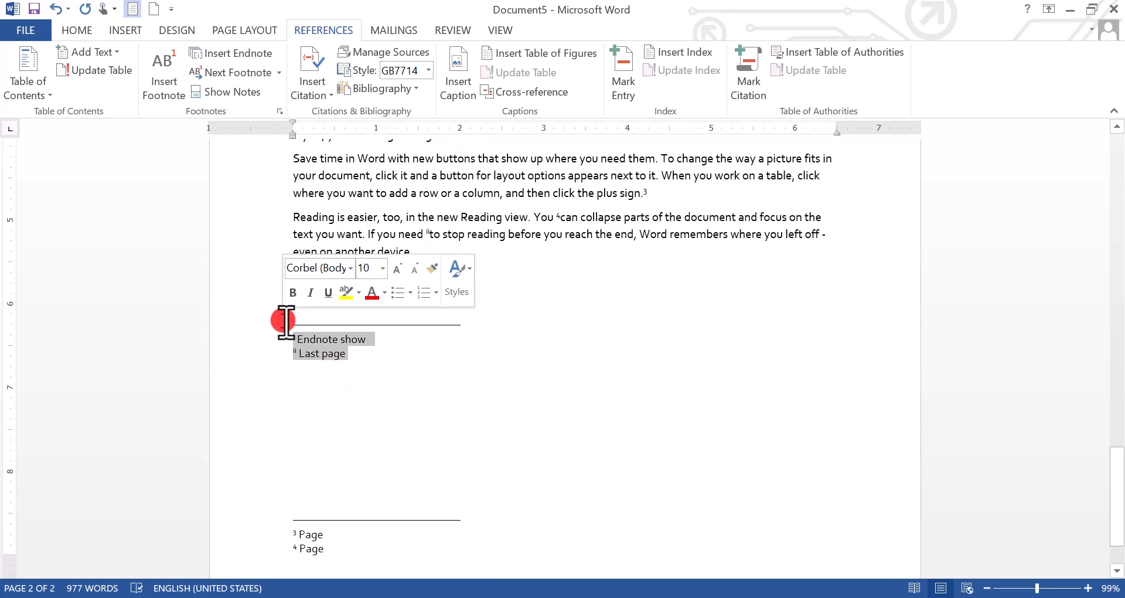